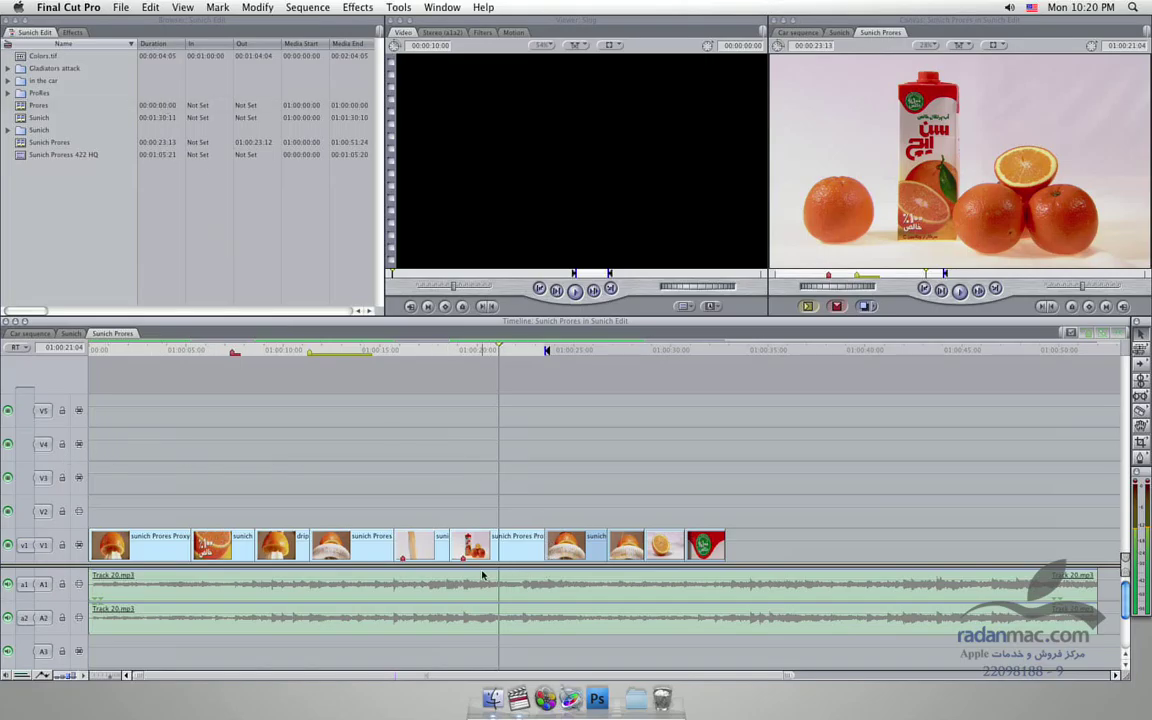
# - Open File > Share for the Sunich Prores sequence and position the Share dialog on screen
pyautogui.click(116, 7)
pyautogui.click(168, 237)
pyautogui.moveTo(473, 99); pyautogui.dragTo(383, 151)
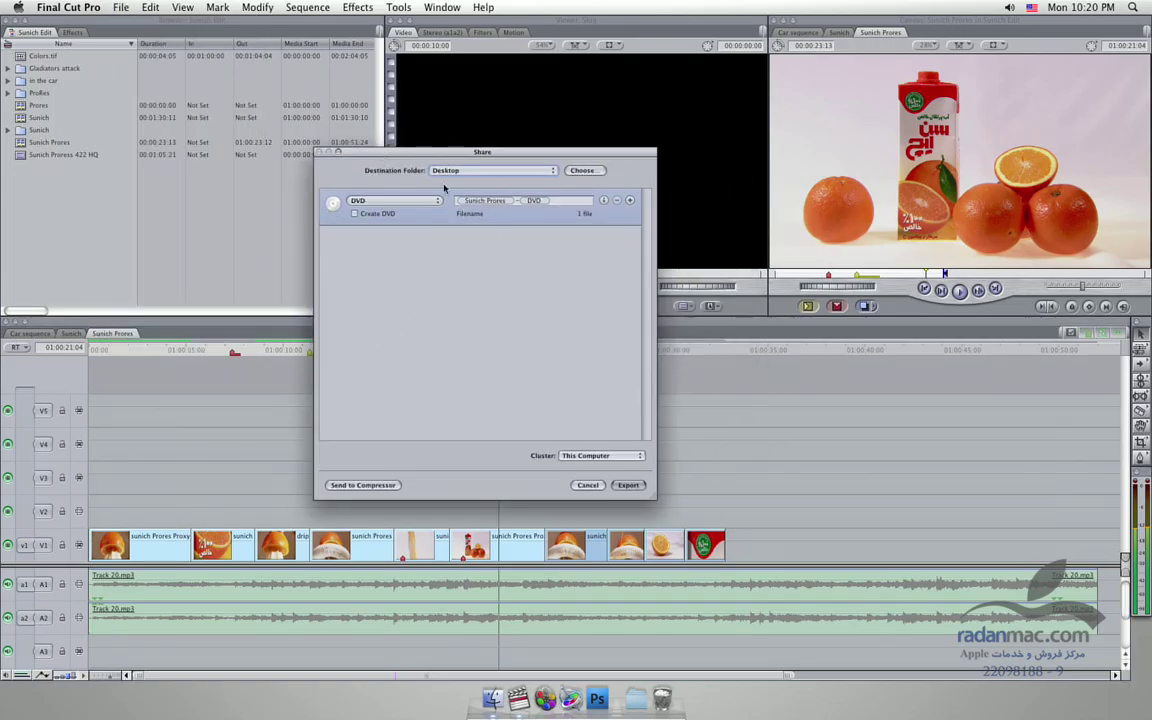
pyautogui.moveTo(482, 152); pyautogui.dragTo(532, 213)
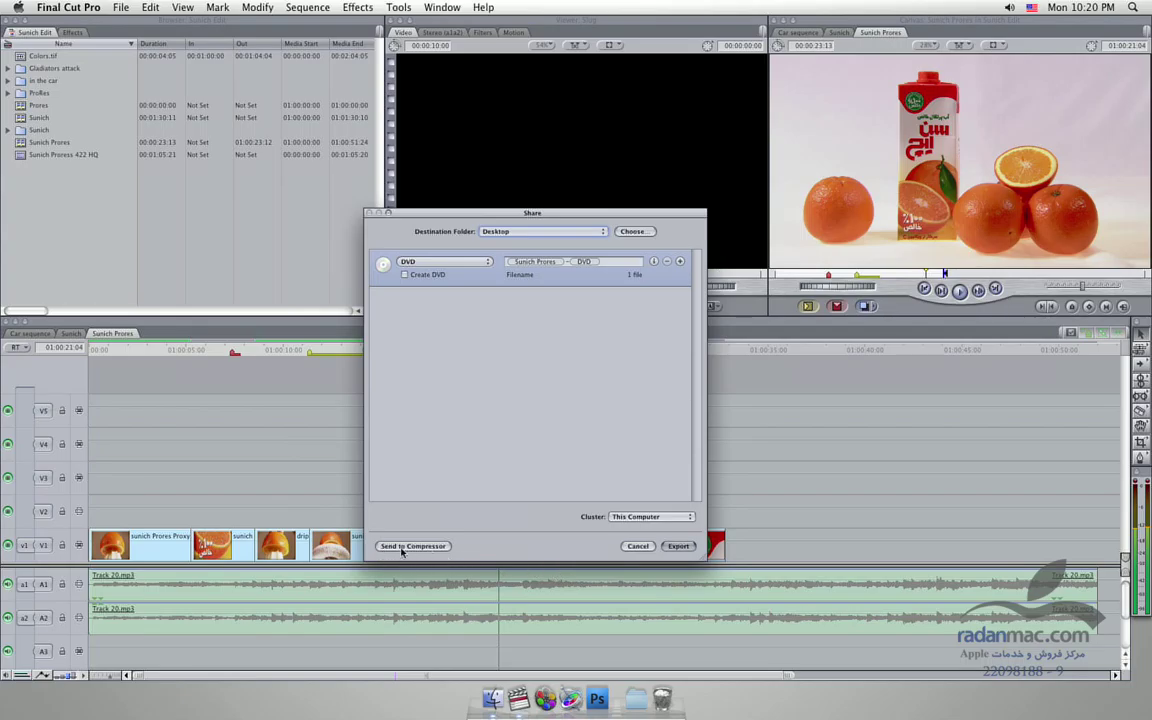
pyautogui.click(120, 8)
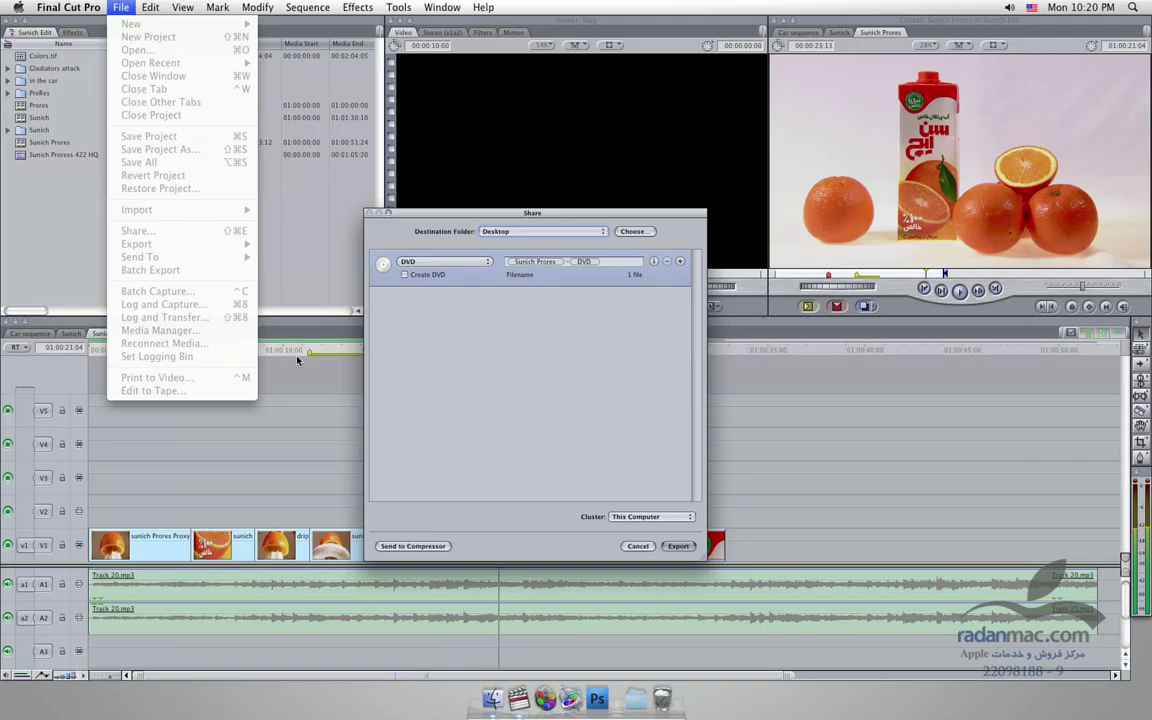
pyautogui.click(453, 390)
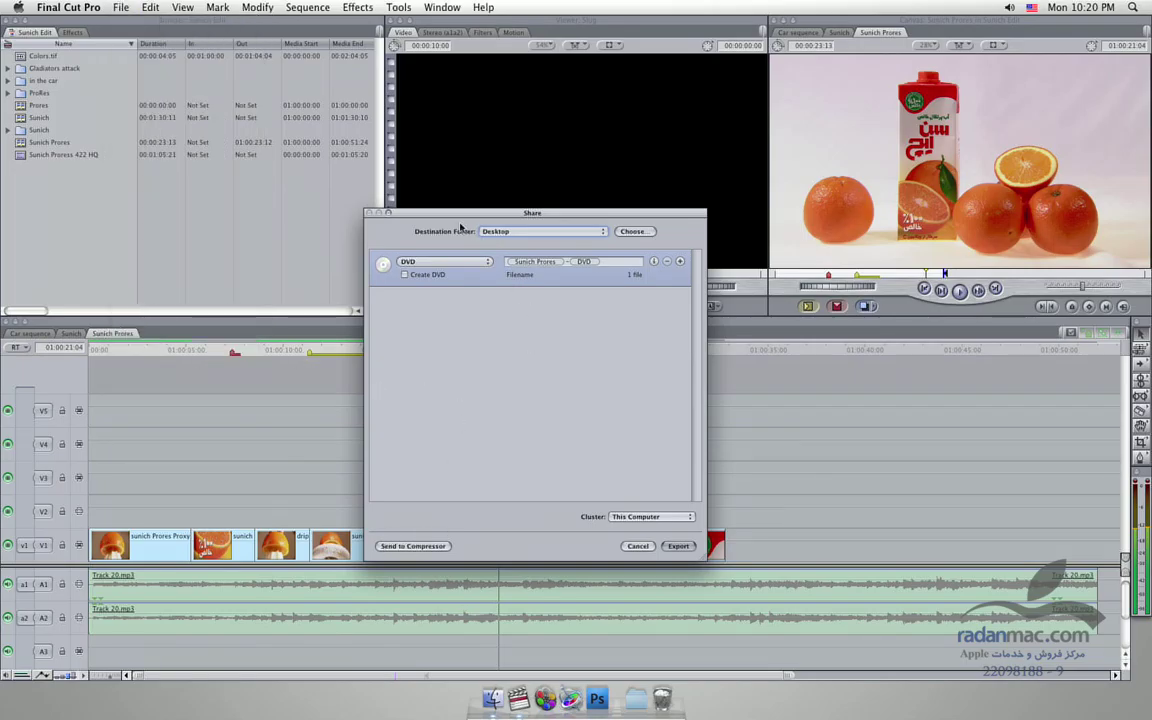
pyautogui.moveTo(450, 214); pyautogui.dragTo(449, 184)
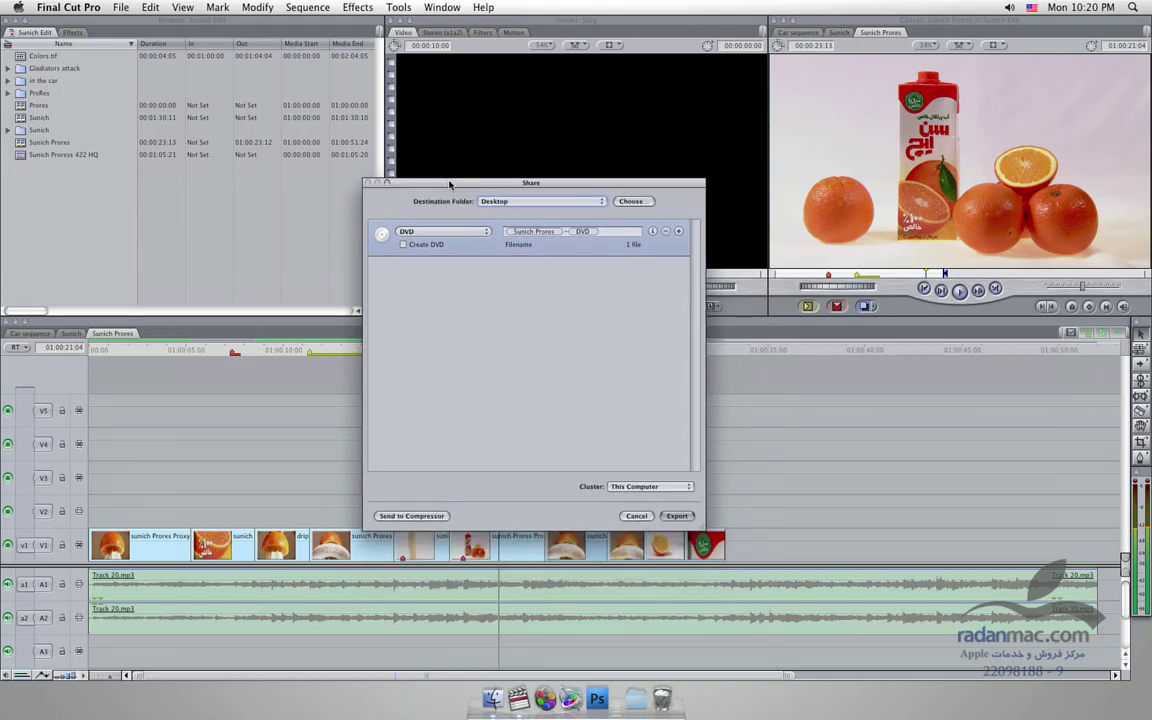
pyautogui.moveTo(463, 190); pyautogui.dragTo(473, 208)
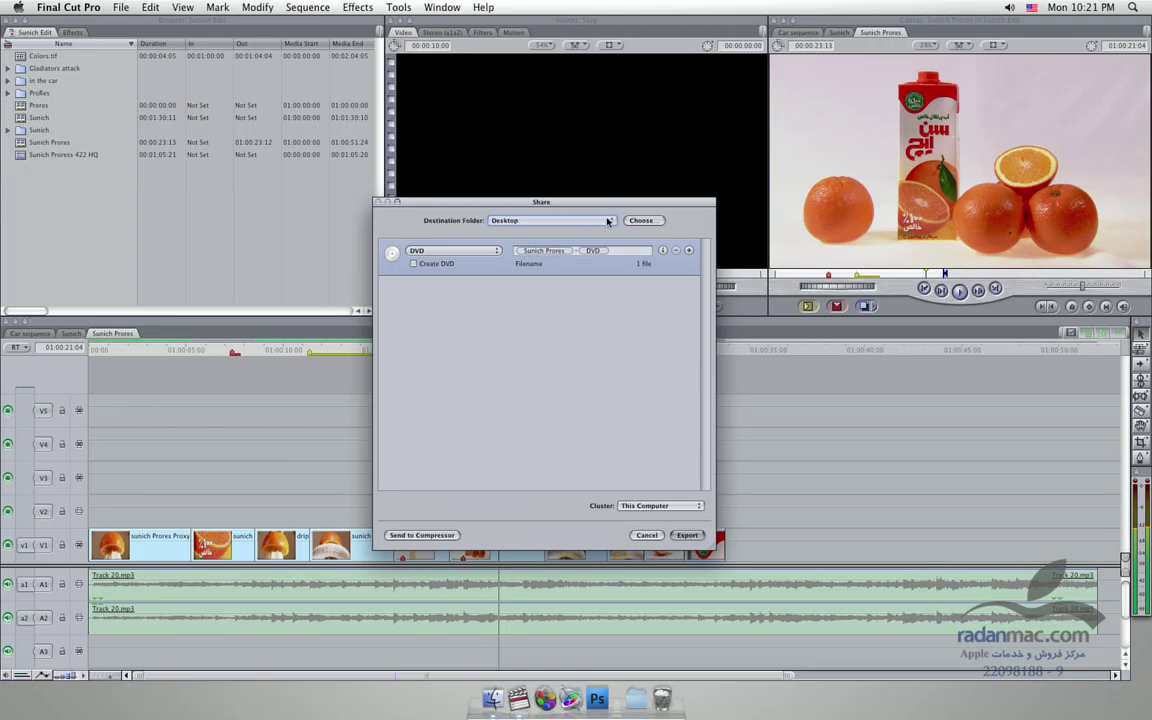
# - Confirm Desktop as the destination folder without browsing elsewhere, then show the output preset list
pyautogui.click(606, 220)
pyautogui.click(606, 220)
pyautogui.click(641, 220)
pyautogui.click(675, 500)
pyautogui.click(445, 250)
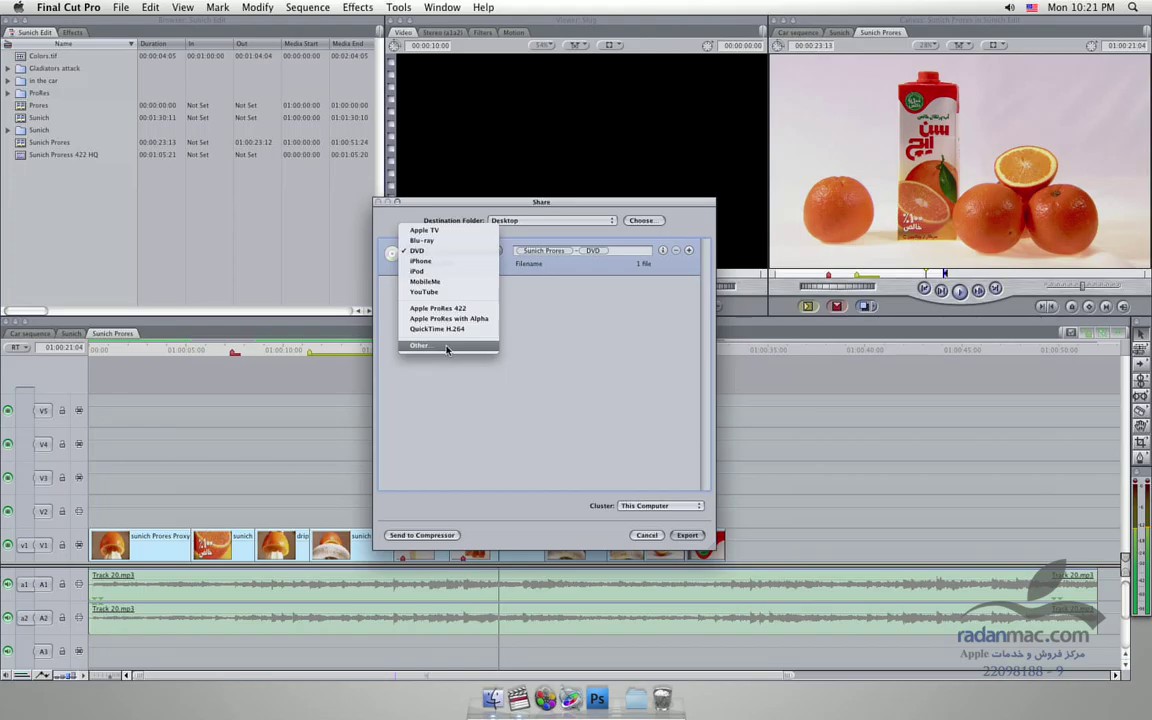
# - Open the full Settings library beside the Share dialog and expand the Apple and Formats groups
pyautogui.click(449, 346)
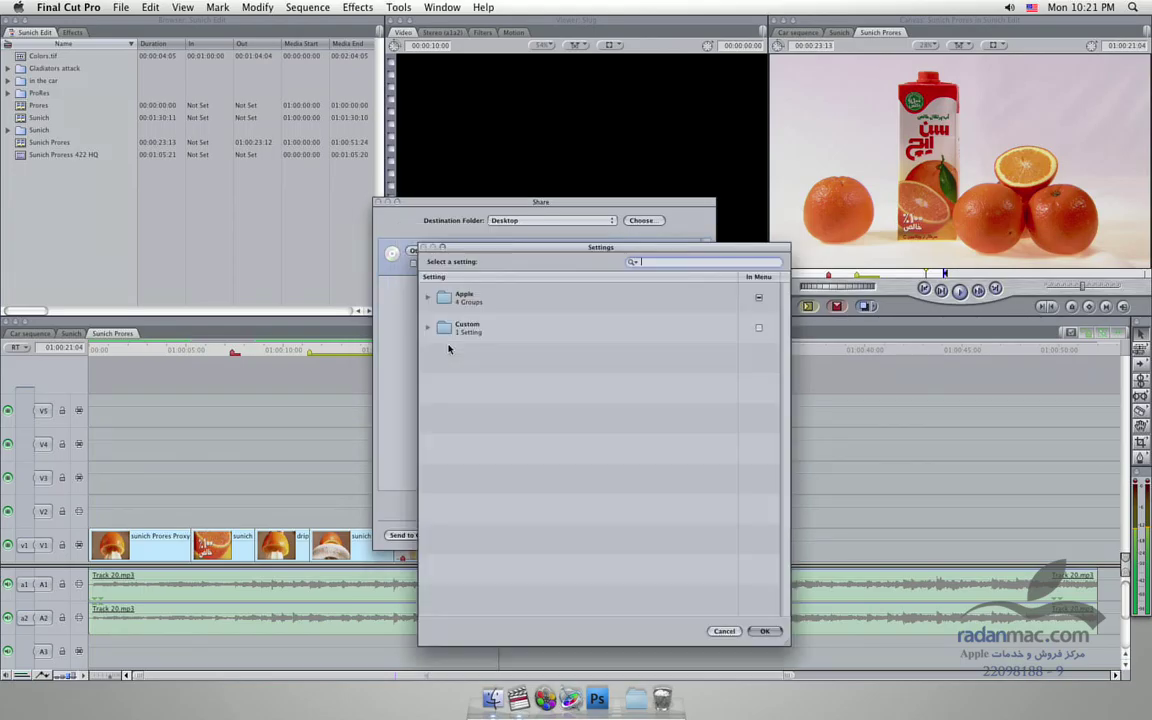
pyautogui.moveTo(507, 244); pyautogui.dragTo(659, 230)
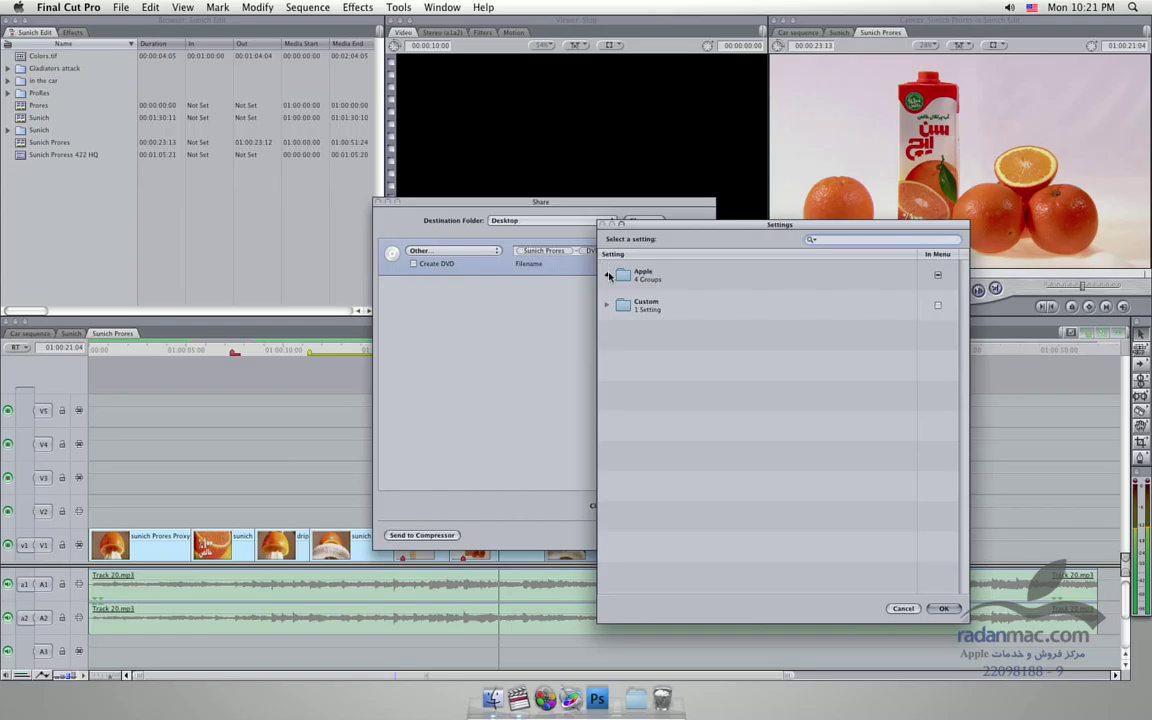
pyautogui.click(607, 274)
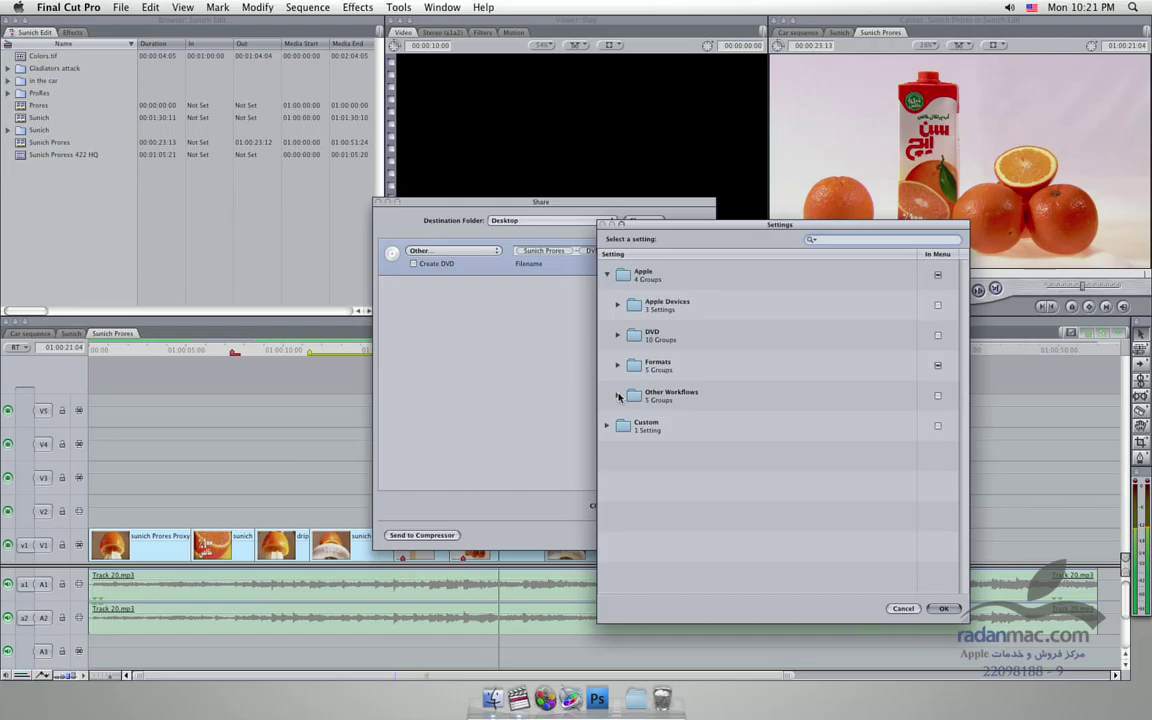
pyautogui.click(617, 335)
pyautogui.click(617, 335)
pyautogui.click(617, 366)
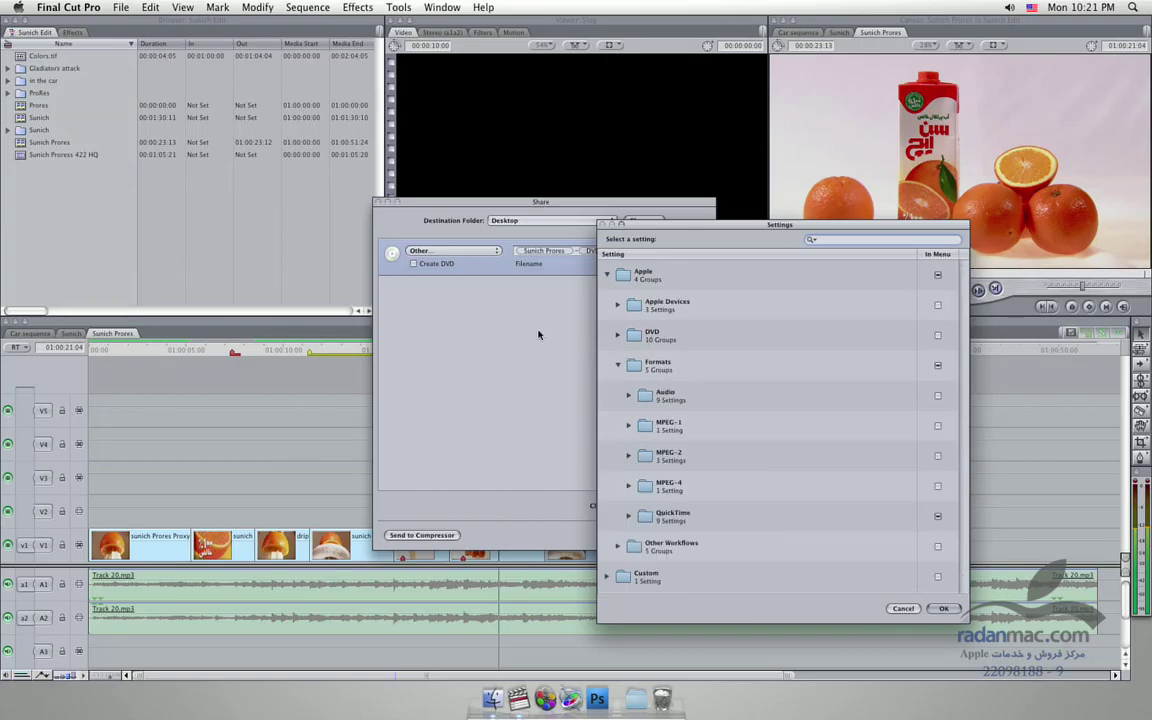
# - Browse the MPEG-4, QuickTime and MPEG-1 preset groups, then collapse Formats and Apple again
pyautogui.click(628, 485)
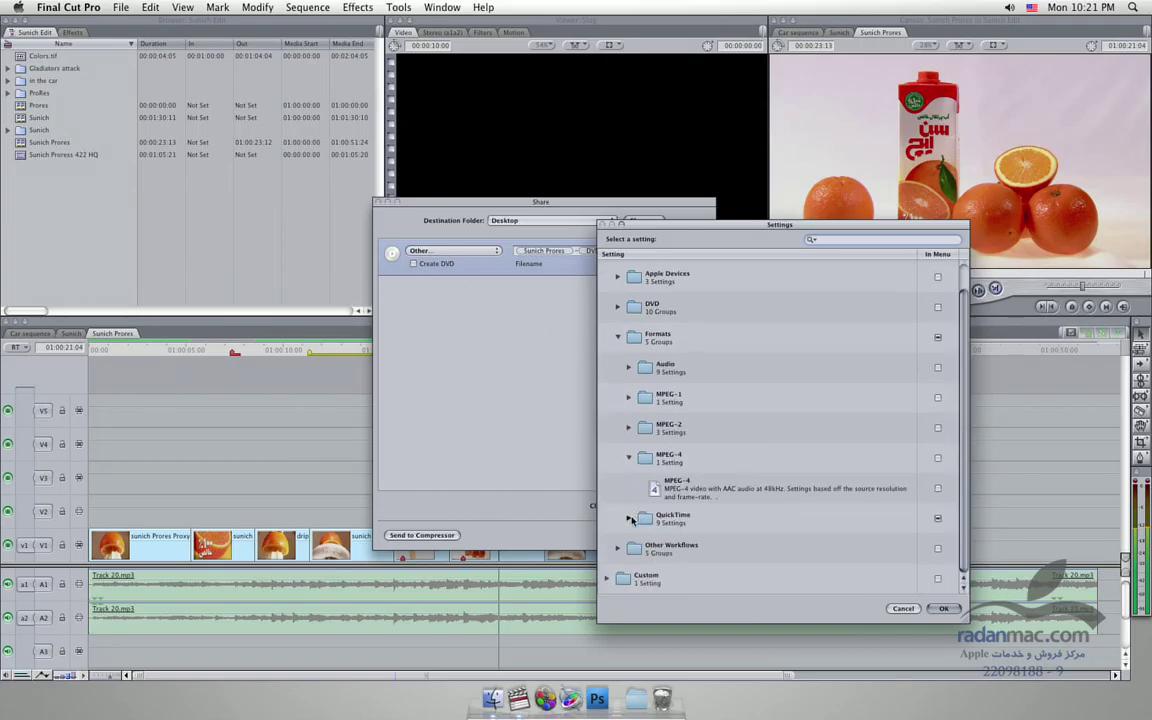
pyautogui.click(629, 518)
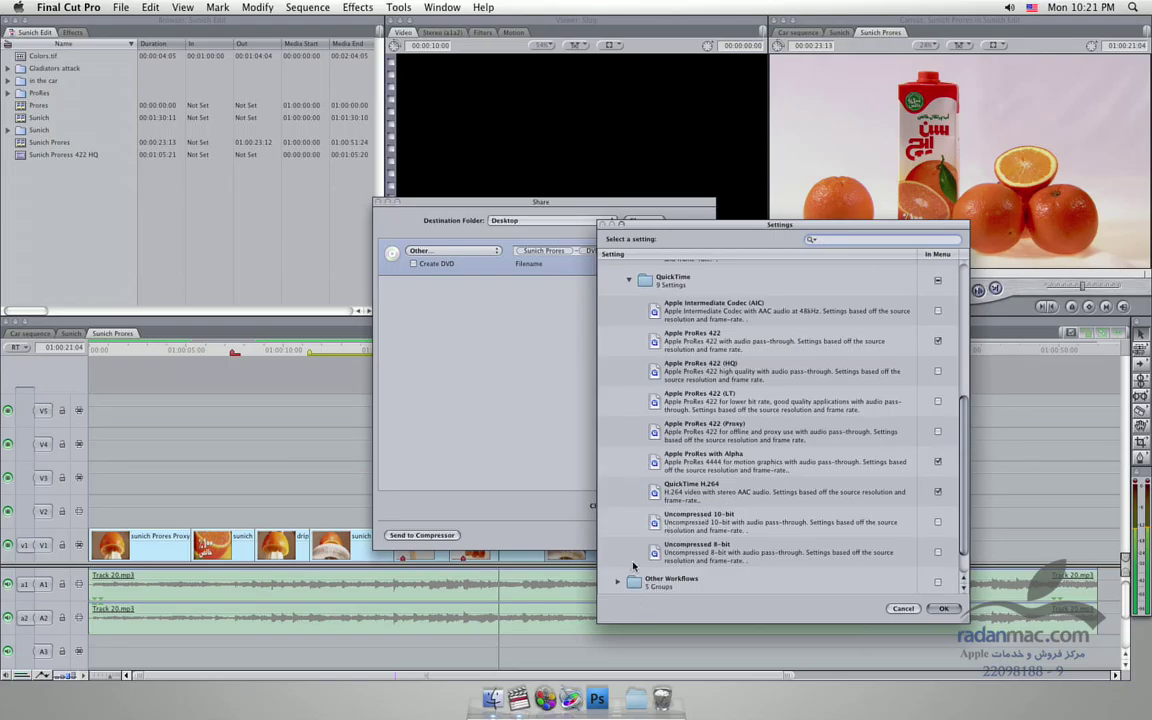
pyautogui.scroll(5, 650, 568)
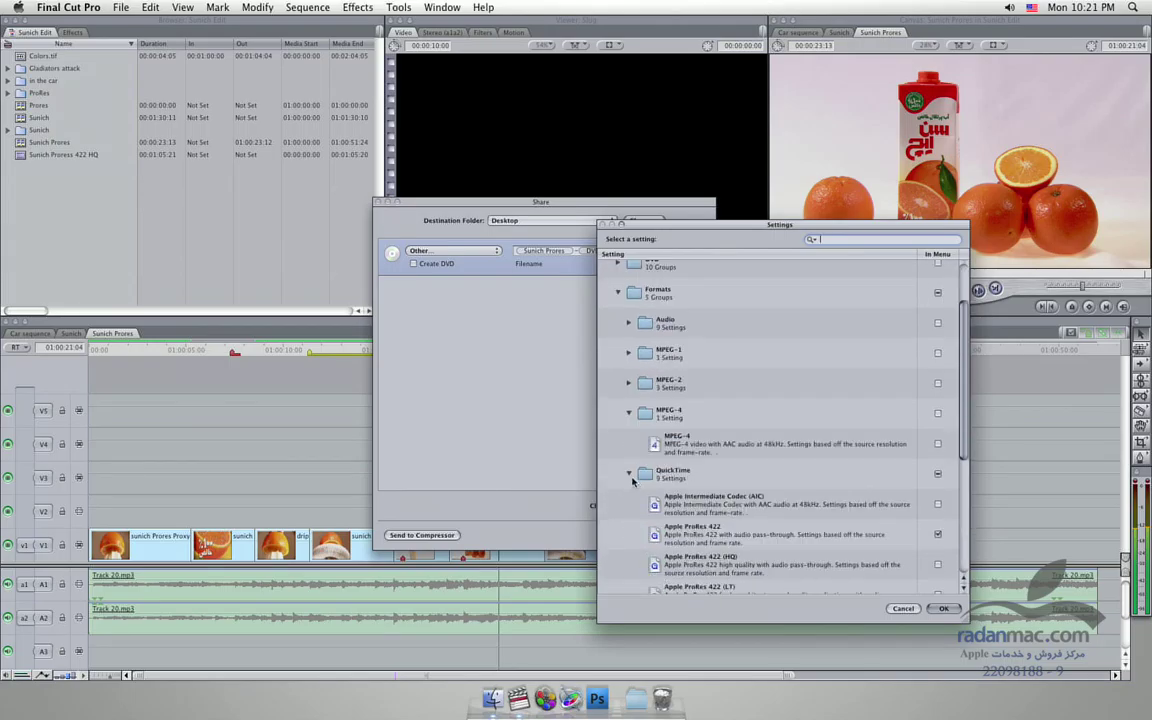
pyautogui.click(628, 473)
pyautogui.click(629, 457)
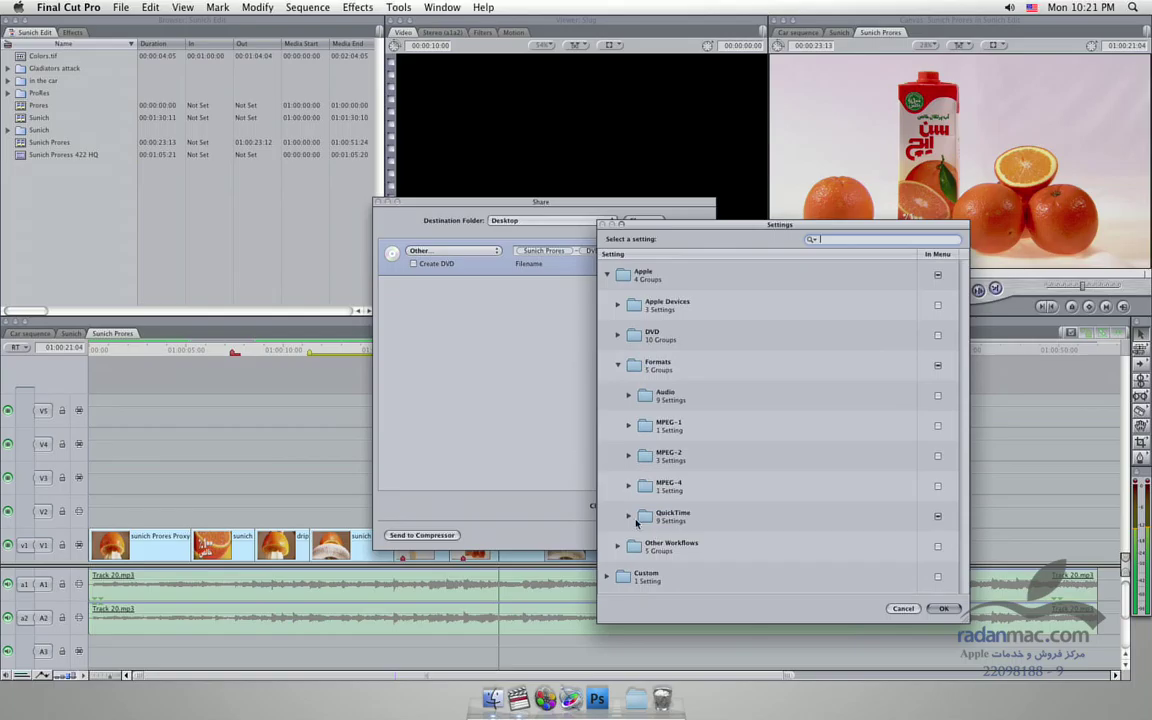
pyautogui.click(629, 426)
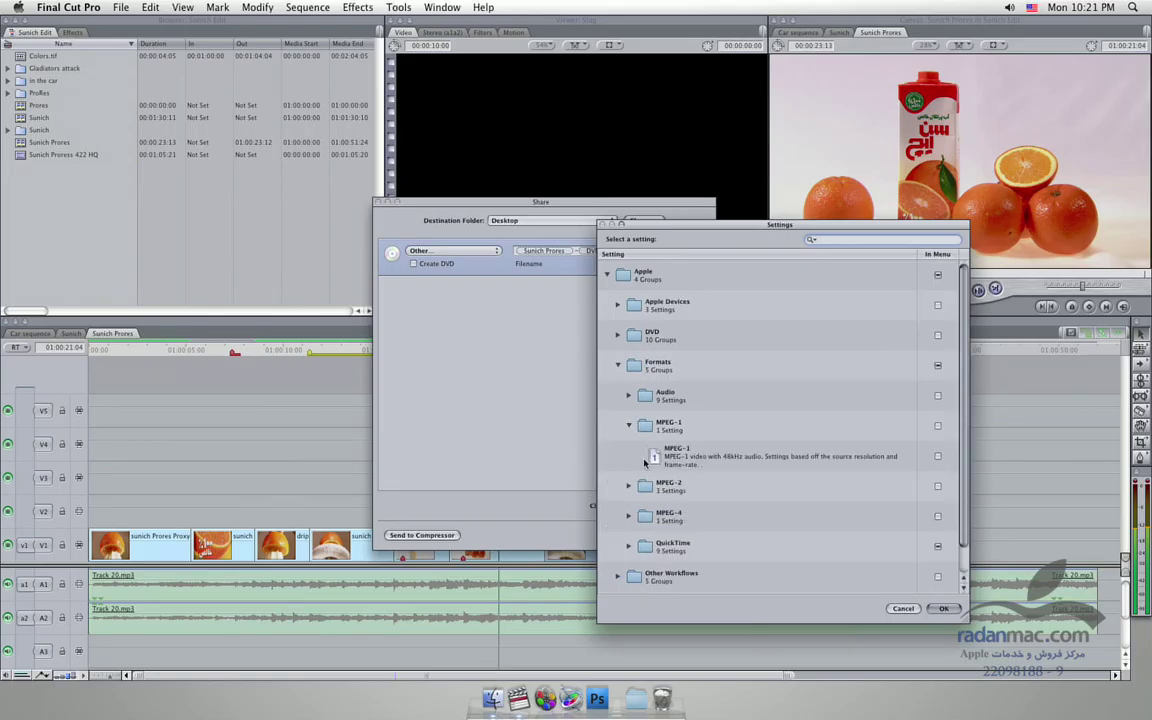
pyautogui.click(629, 427)
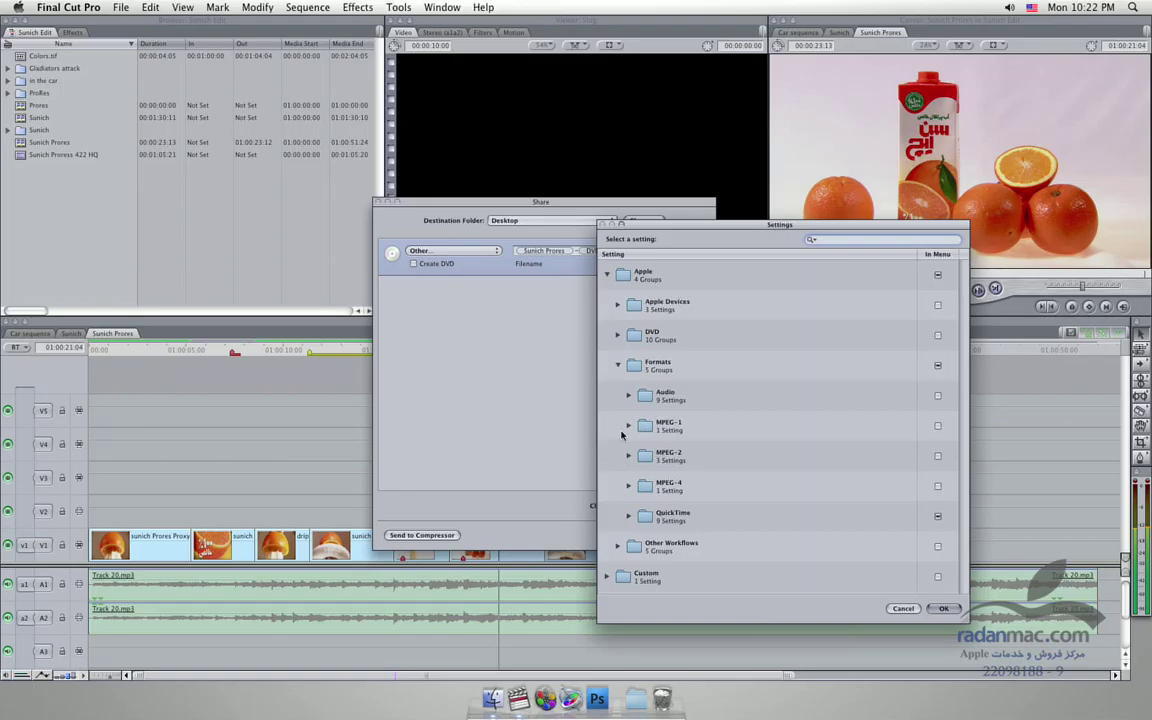
pyautogui.click(617, 365)
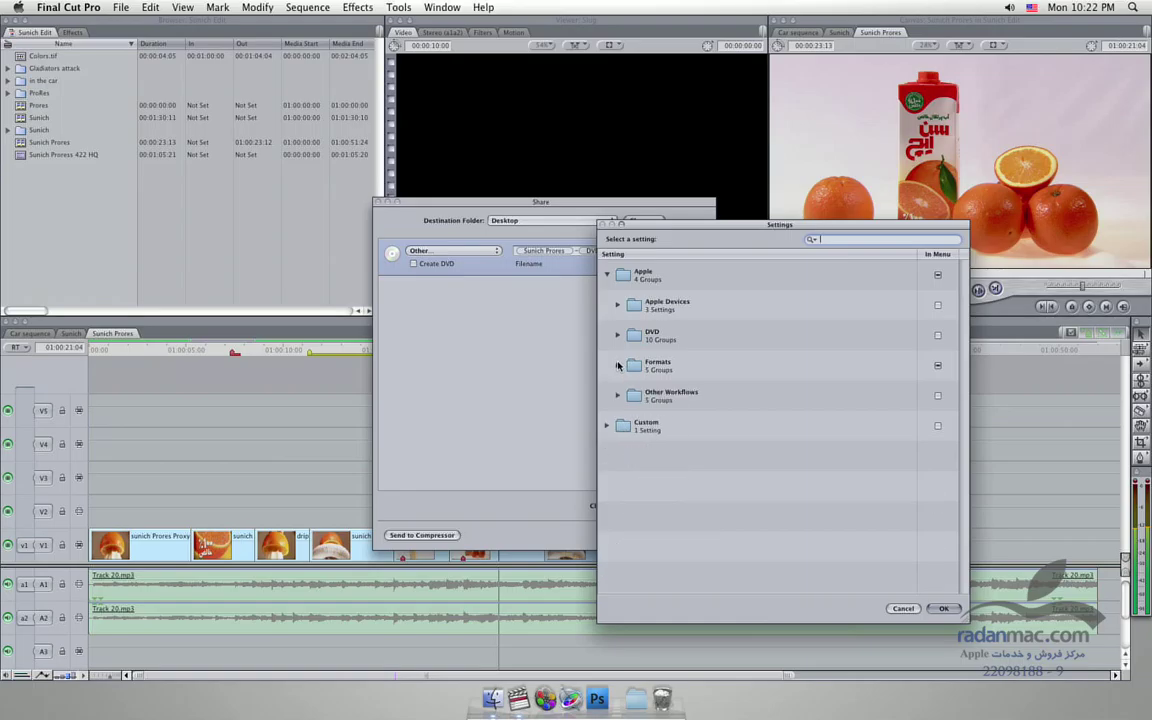
pyautogui.click(606, 274)
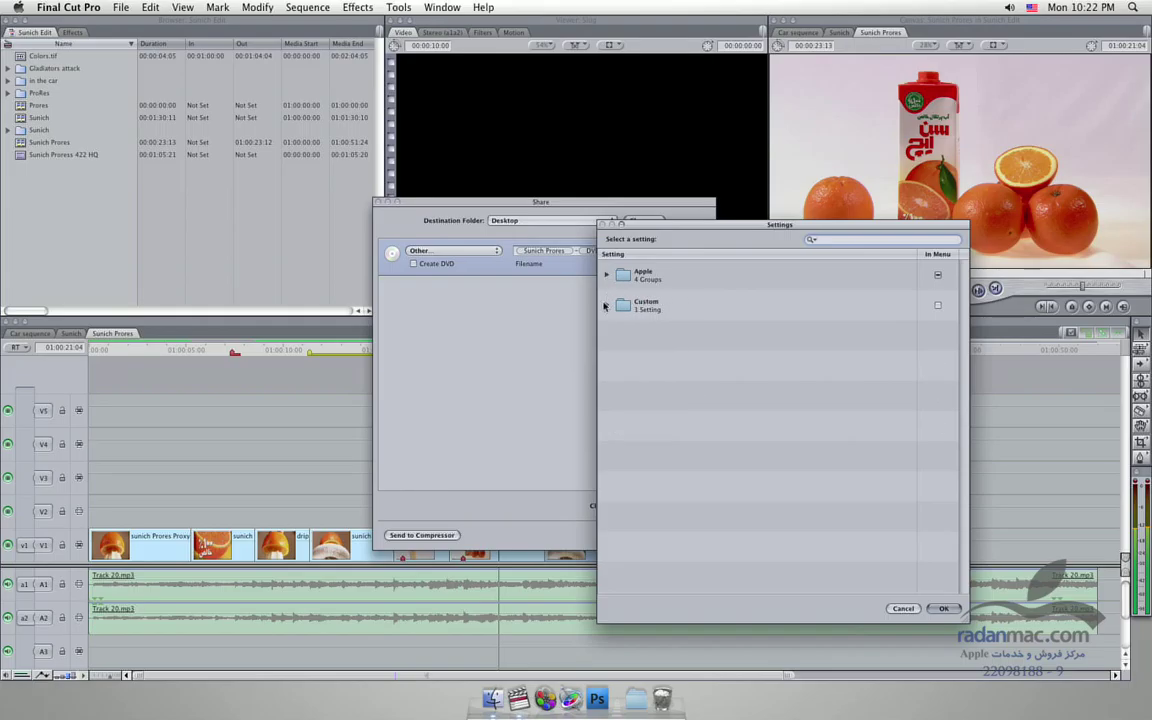
# - Expand the Custom group, select its MPEG-1 VCD setting, then collapse the group
pyautogui.click(624, 310)
pyautogui.click(607, 305)
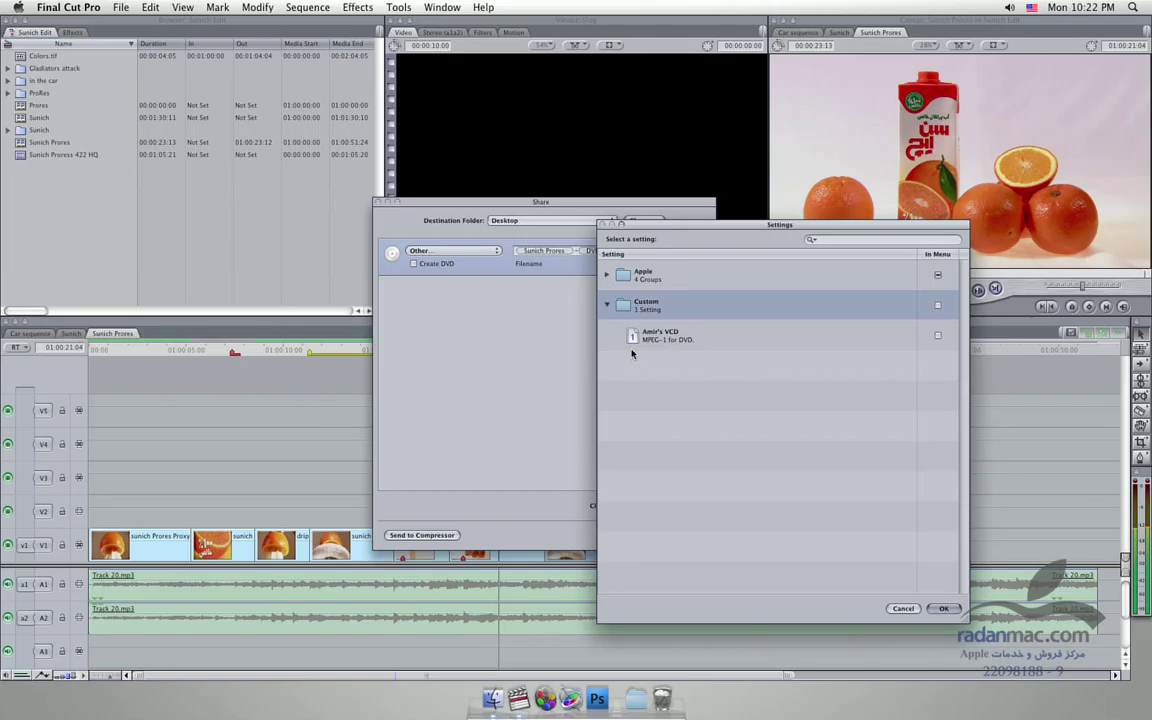
pyautogui.moveTo(659, 234); pyautogui.dragTo(692, 252)
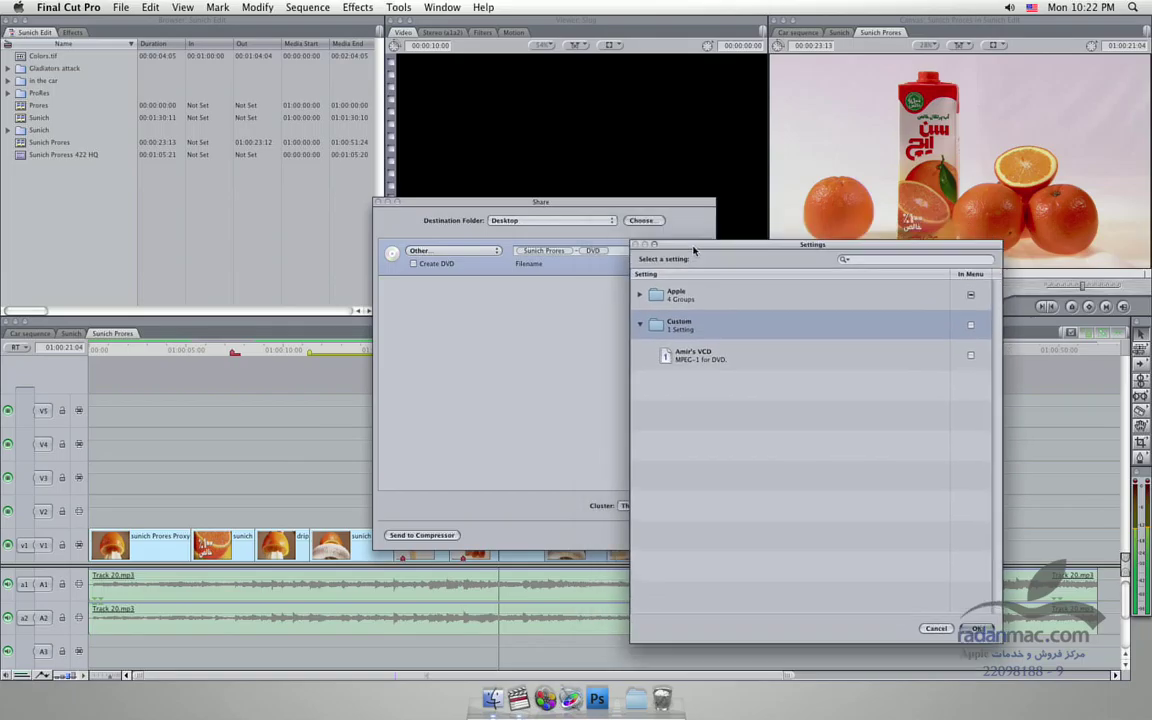
pyautogui.click(700, 358)
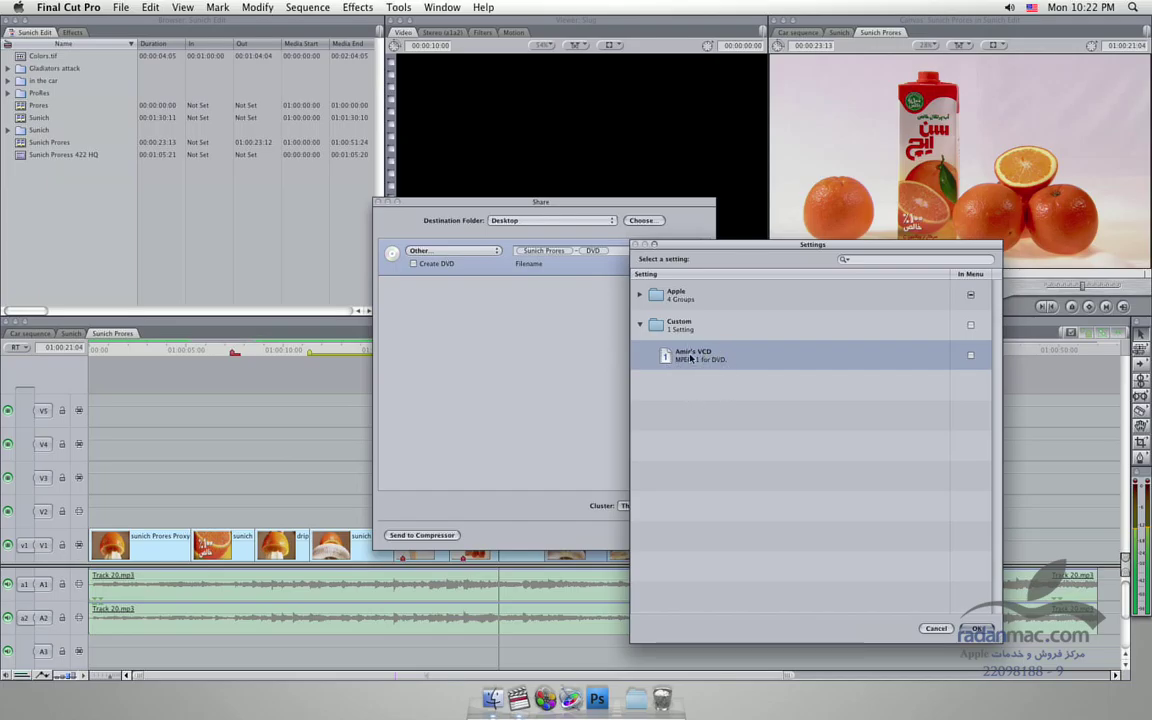
pyautogui.doubleClick(668, 328)
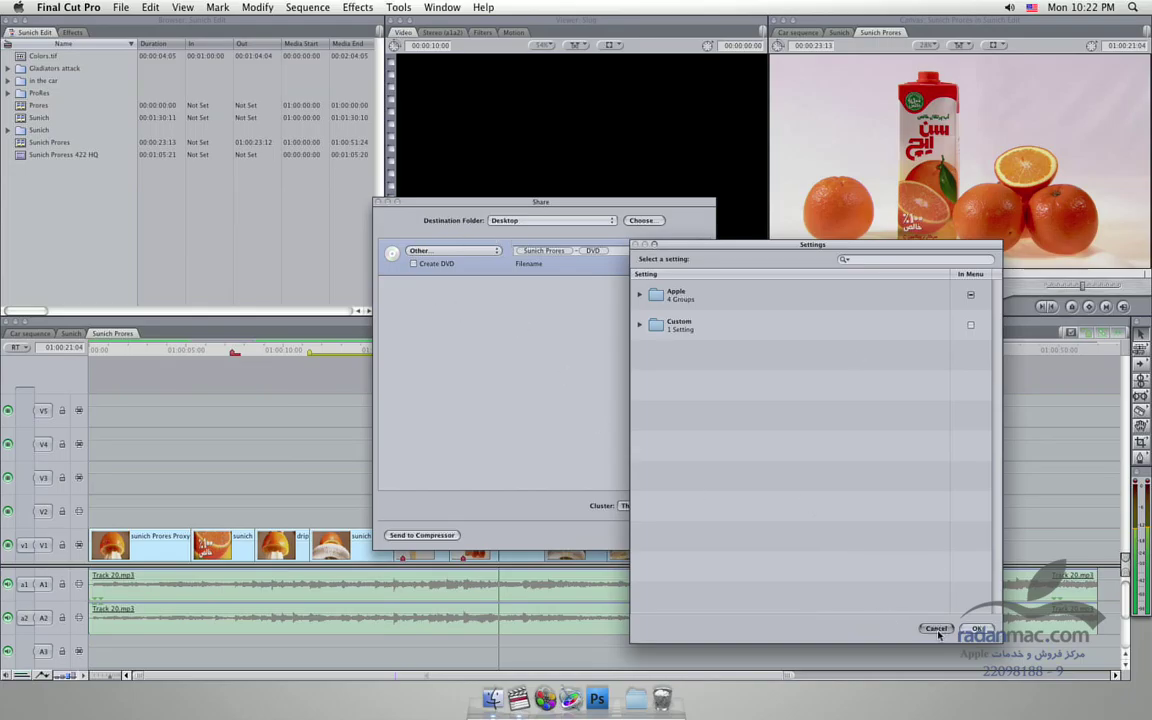
# - Cancel the Settings library without changes, leaving the export on the DVD preset
pyautogui.click(934, 628)
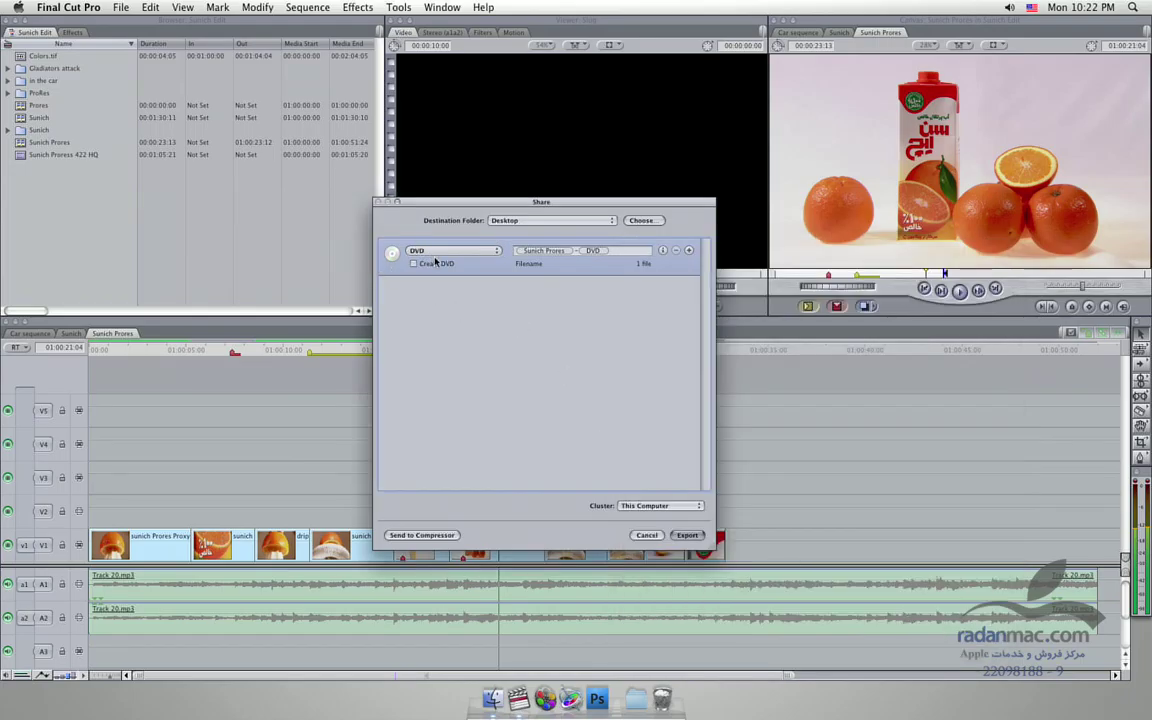
pyautogui.moveTo(433, 209); pyautogui.dragTo(442, 209)
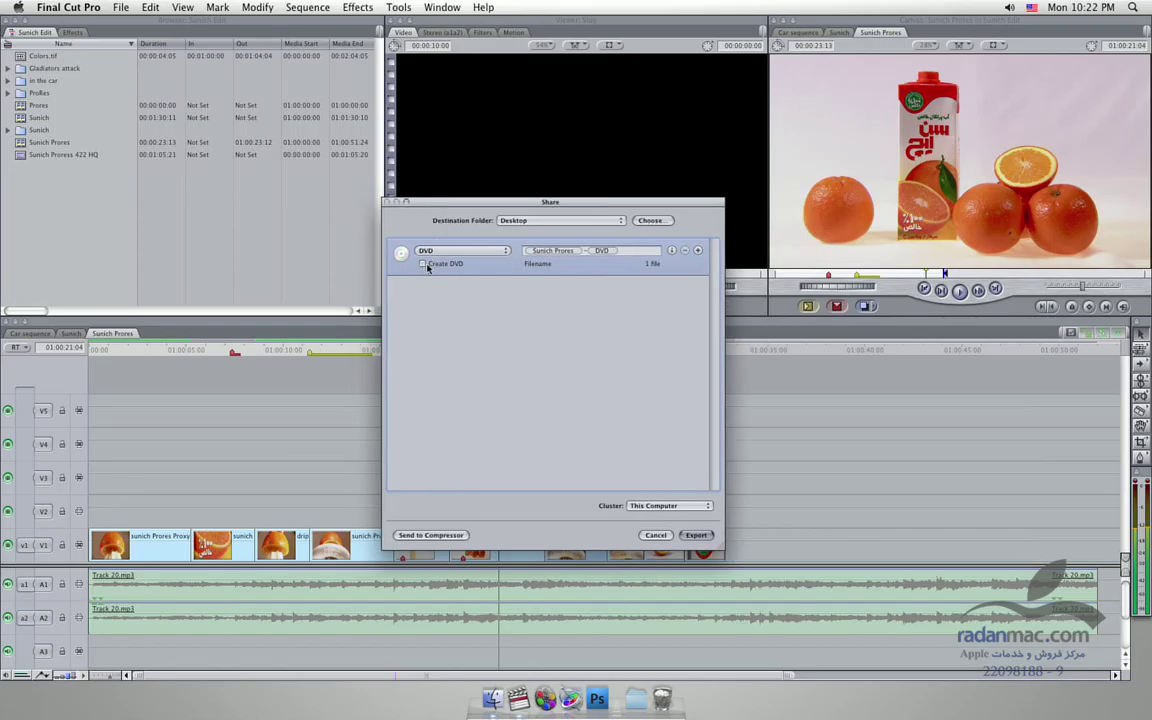
pyautogui.click(466, 253)
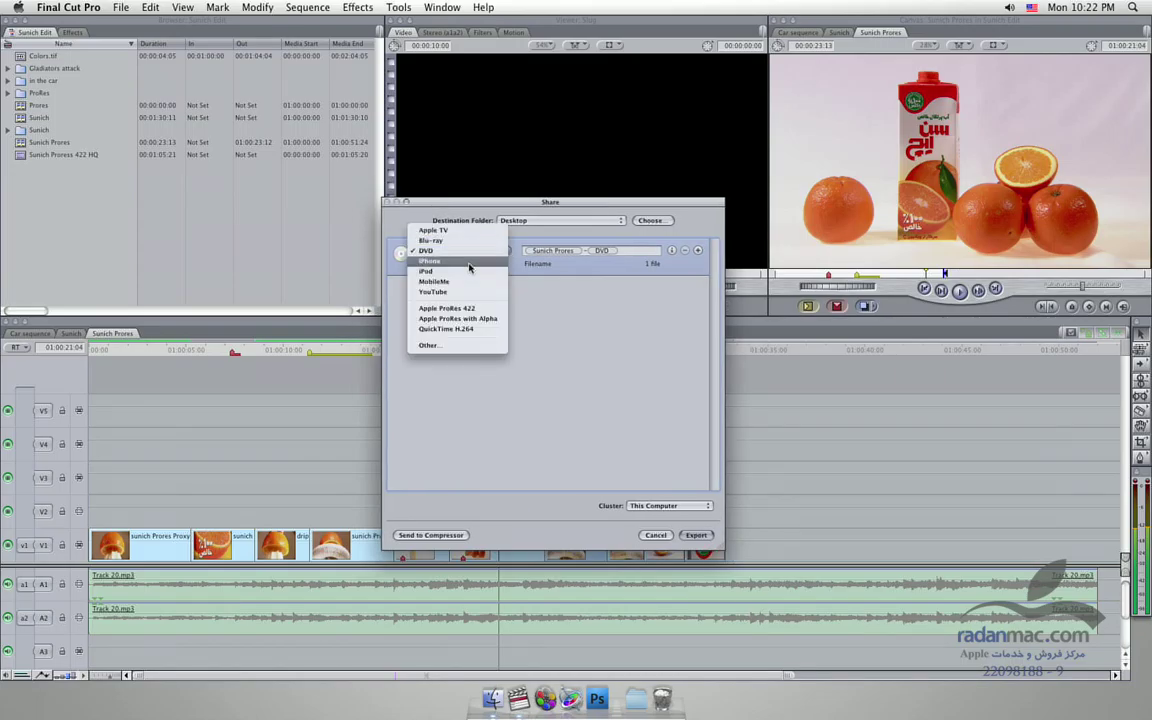
# - Keep the DVD preset, enable Create DVD, and preview the Chapter Menu and Main Menu
pyautogui.click(432, 251)
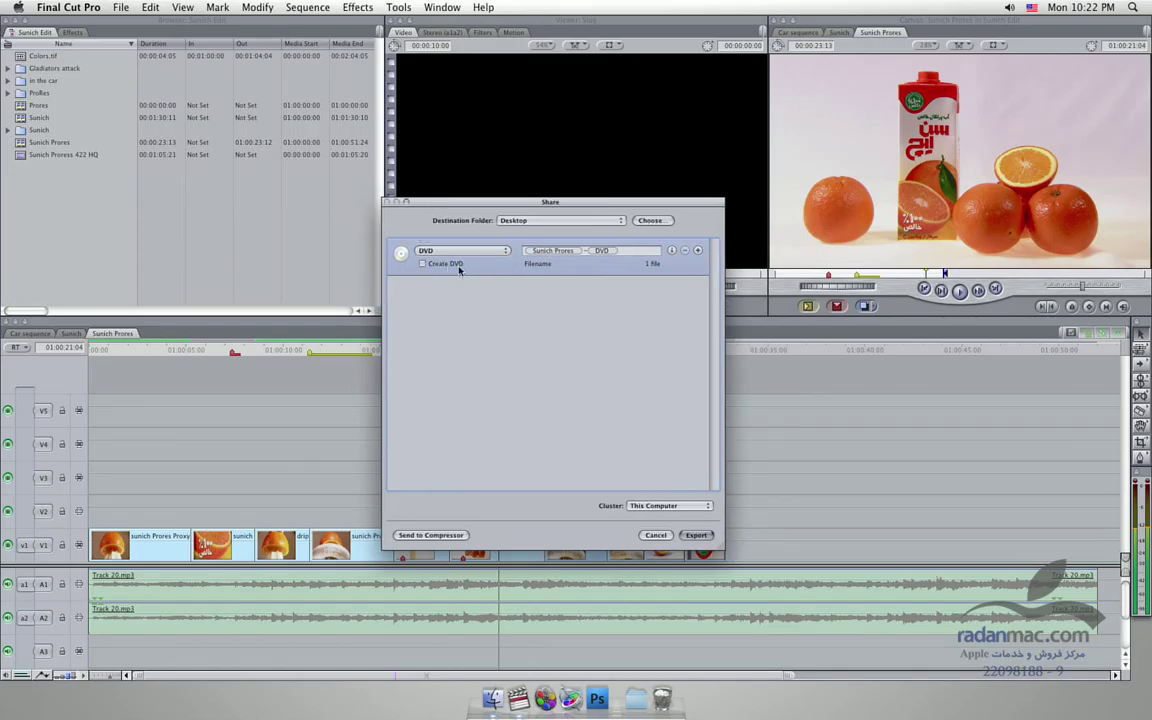
pyautogui.click(423, 264)
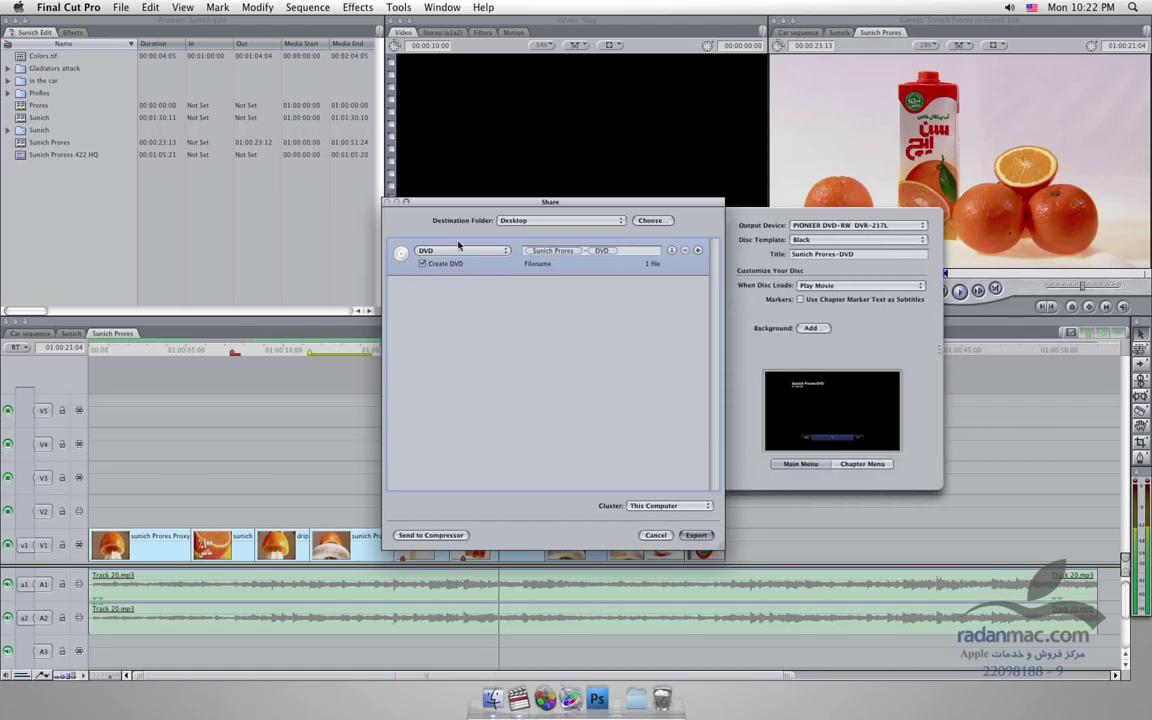
pyautogui.moveTo(420, 199); pyautogui.dragTo(357, 168)
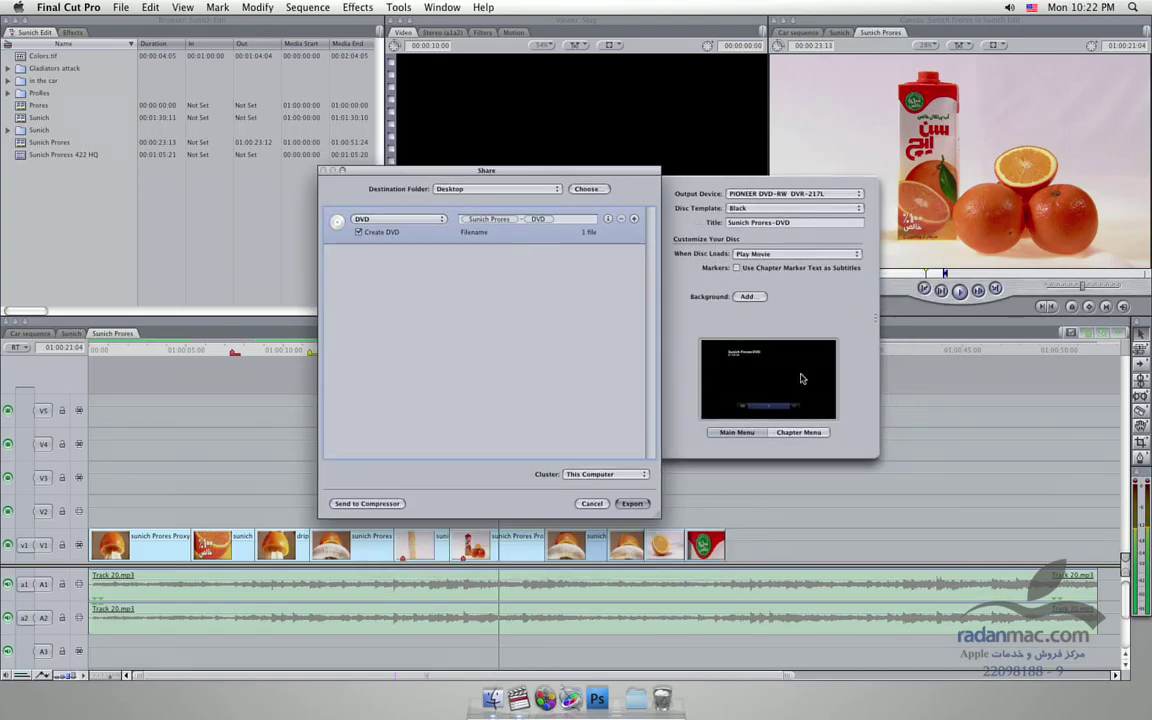
pyautogui.click(798, 432)
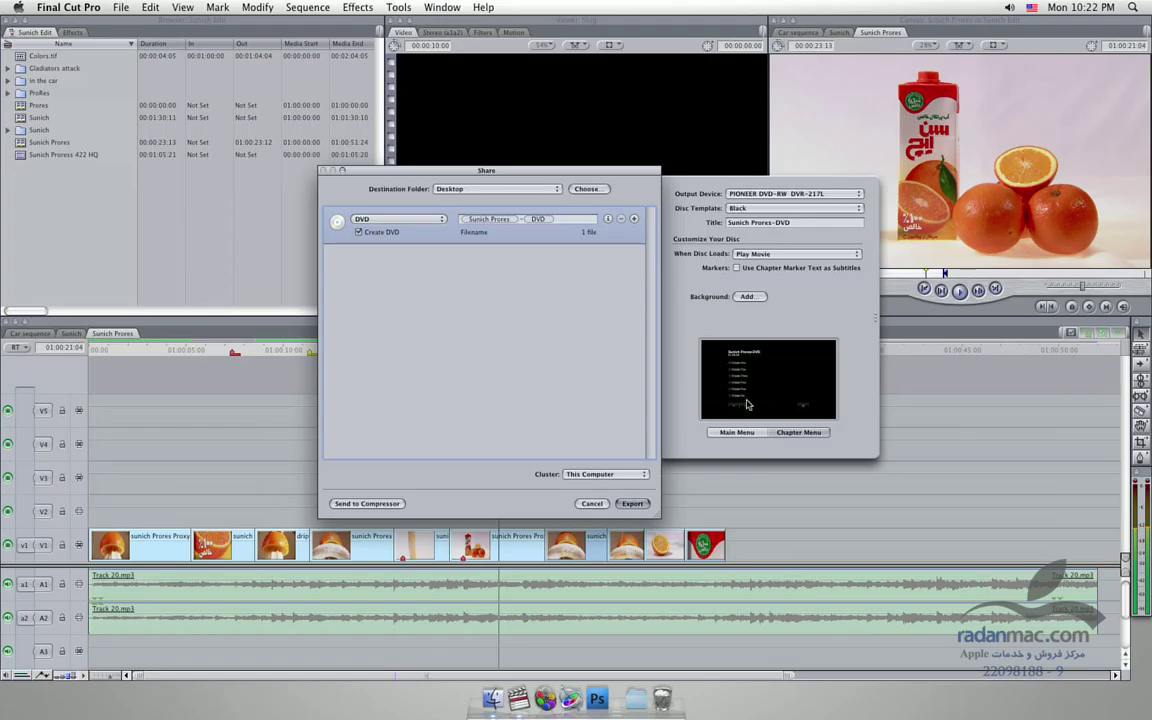
pyautogui.click(735, 432)
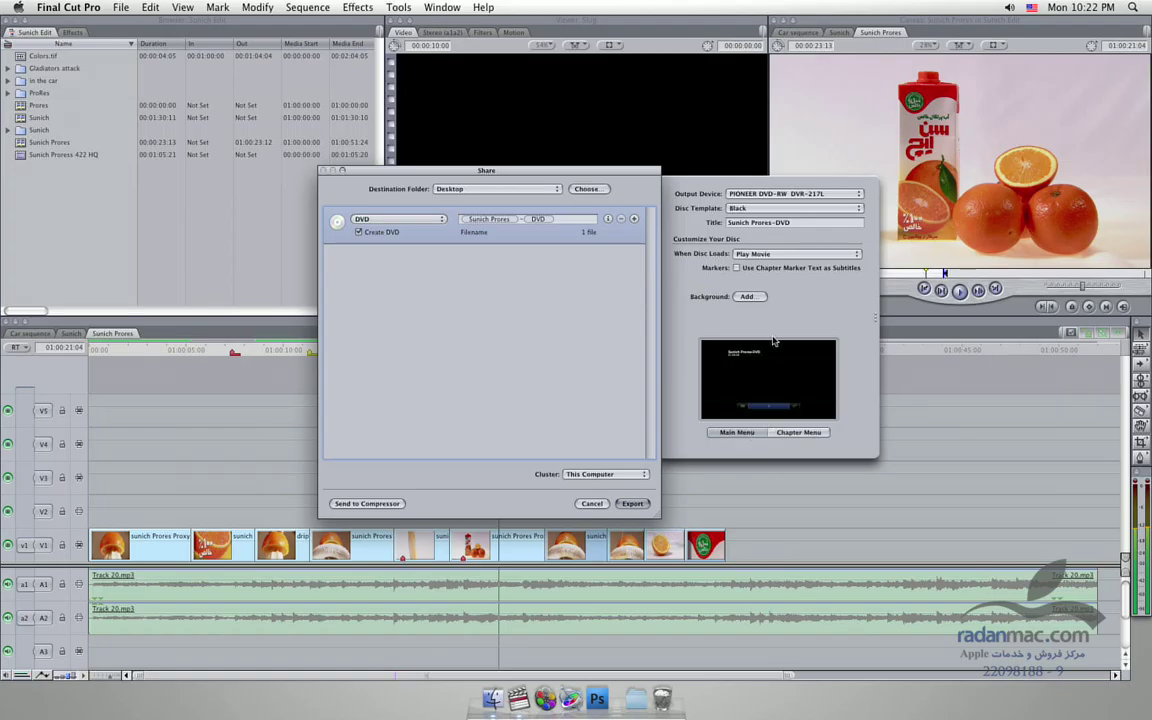
pyautogui.moveTo(523, 176); pyautogui.dragTo(540, 94)
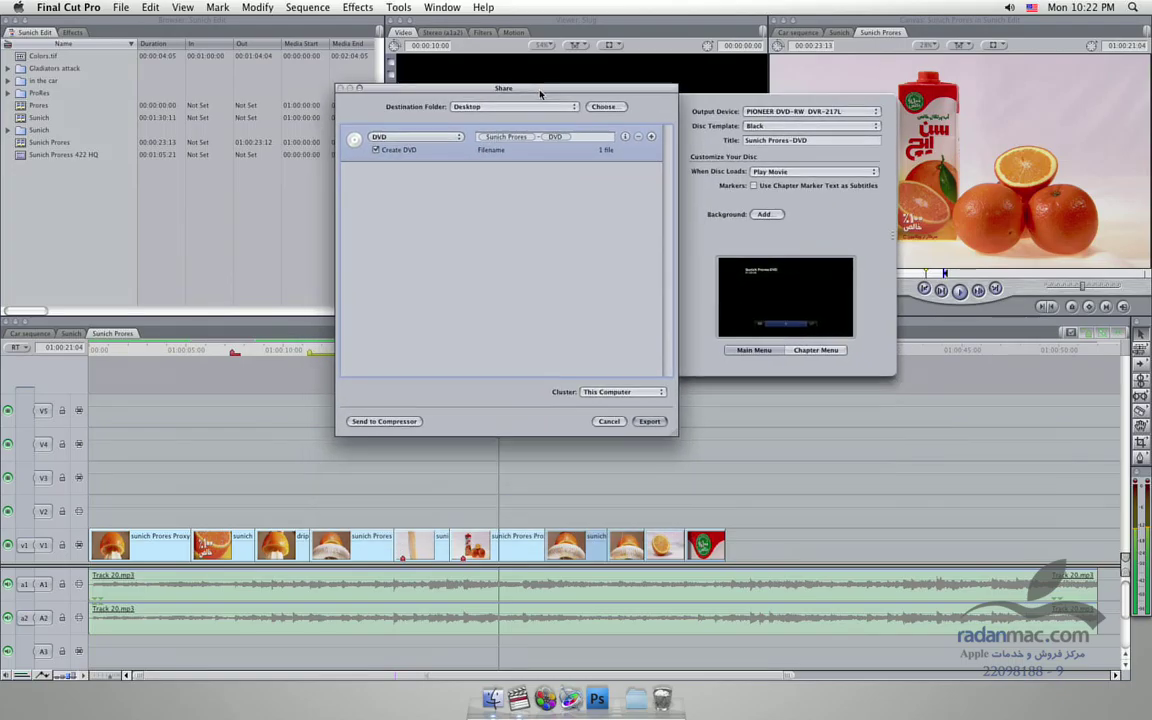
pyautogui.click(764, 214)
pyautogui.click(638, 387)
pyautogui.moveTo(590, 92)
pyautogui.mouseDown()
pyautogui.moveTo(635, 125)
pyautogui.moveTo(748, 256)
pyautogui.mouseUp()
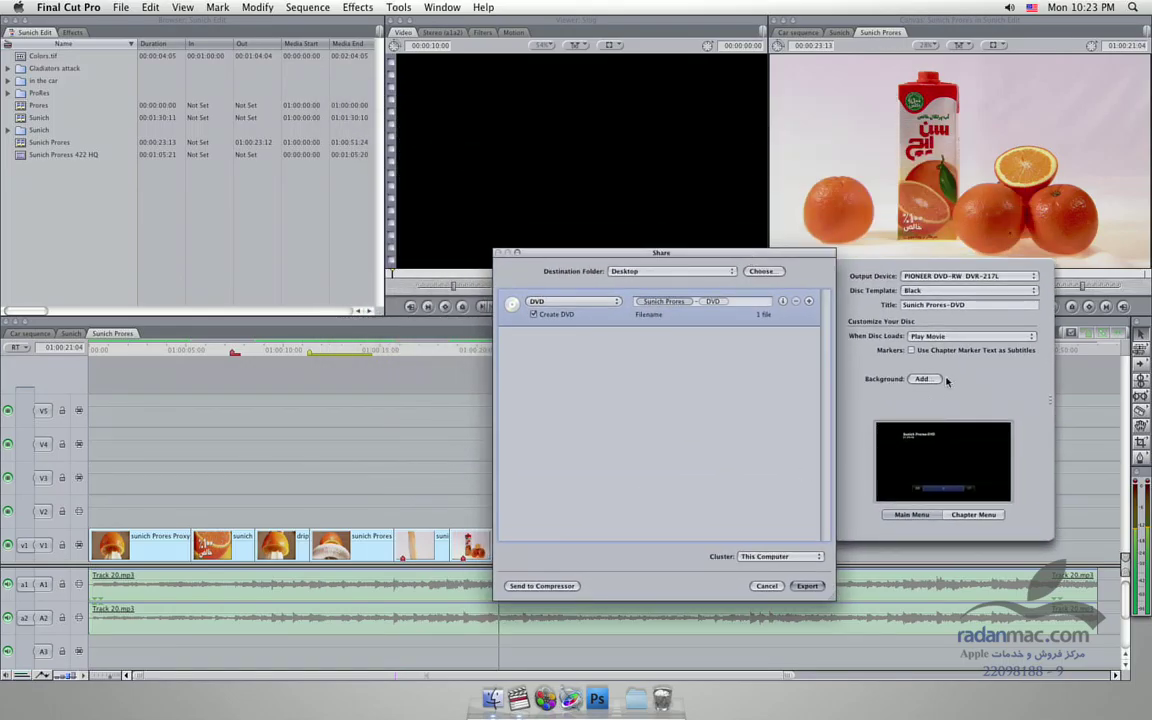
pyautogui.moveTo(625, 253); pyautogui.dragTo(523, 220)
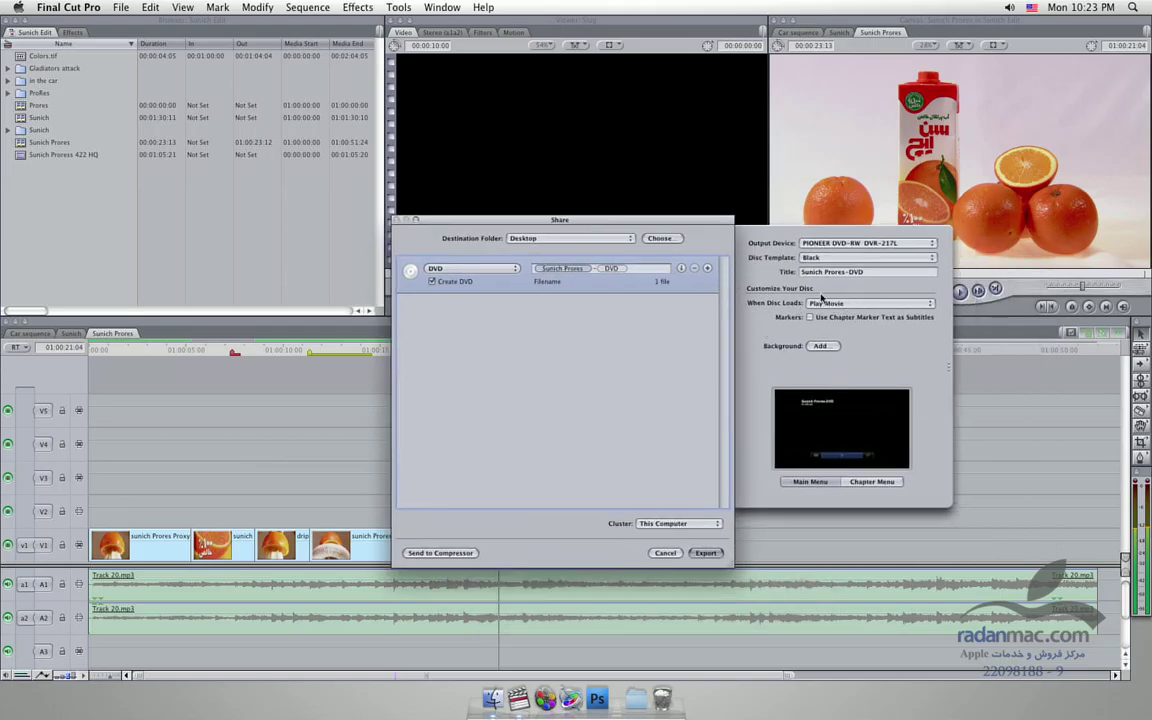
pyautogui.click(877, 303)
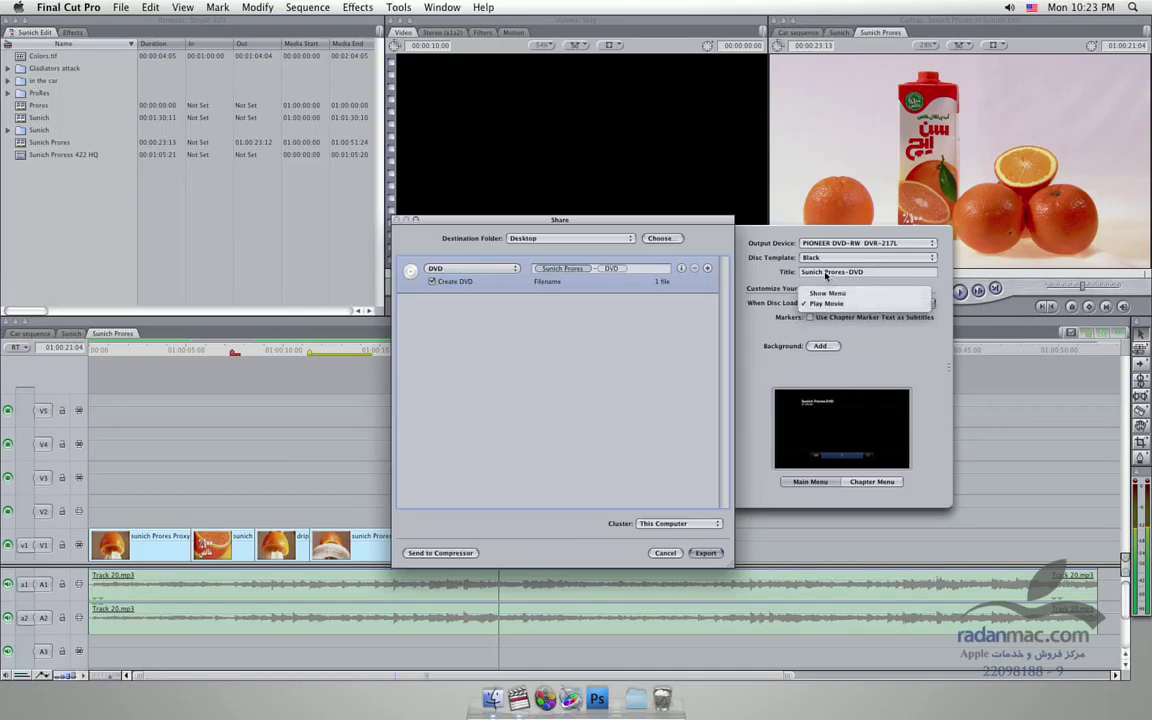
pyautogui.click(823, 302)
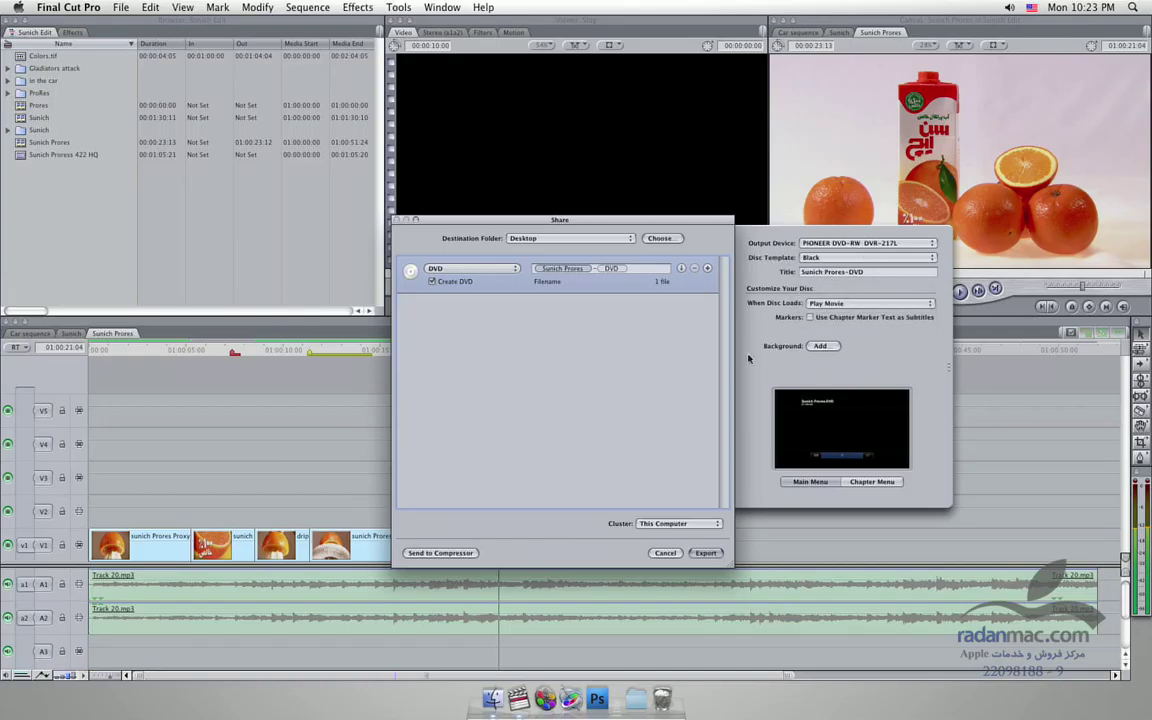
pyautogui.click(839, 257)
pyautogui.click(836, 257)
pyautogui.moveTo(634, 221); pyautogui.dragTo(661, 110)
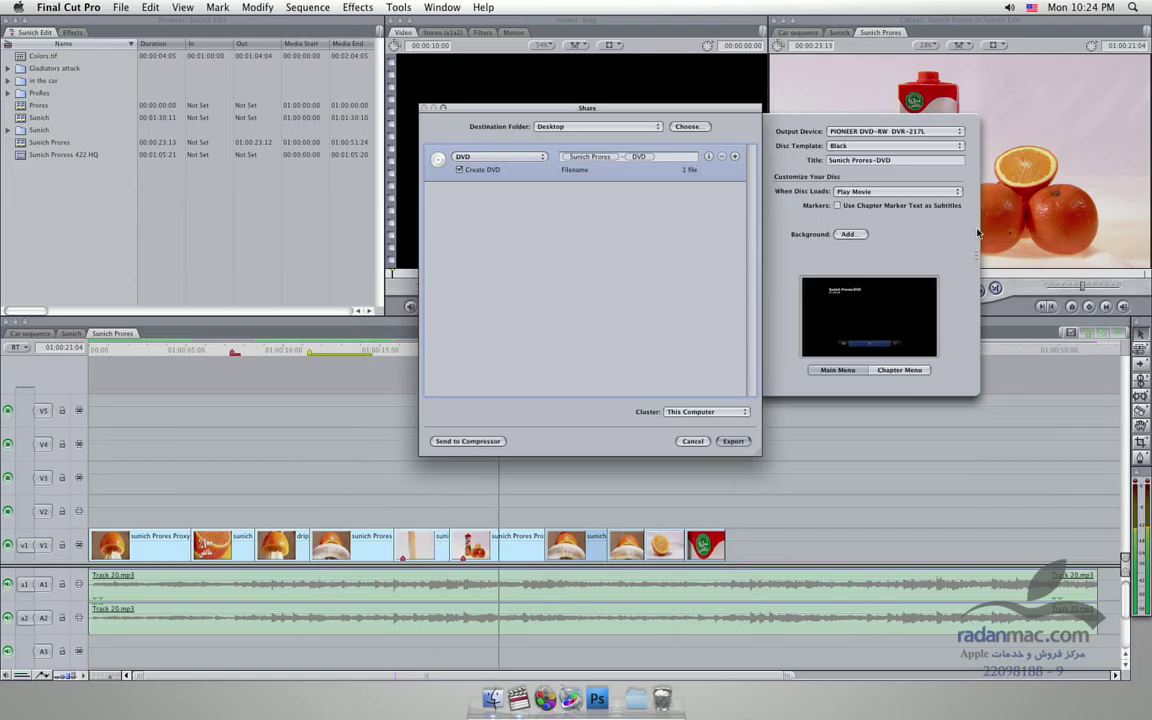
# - Change the Output Device from the Pioneer burner to Hard Drive, then uncheck Create DVD
pyautogui.click(940, 132)
pyautogui.click(834, 125)
pyautogui.moveTo(590, 106); pyautogui.dragTo(585, 131)
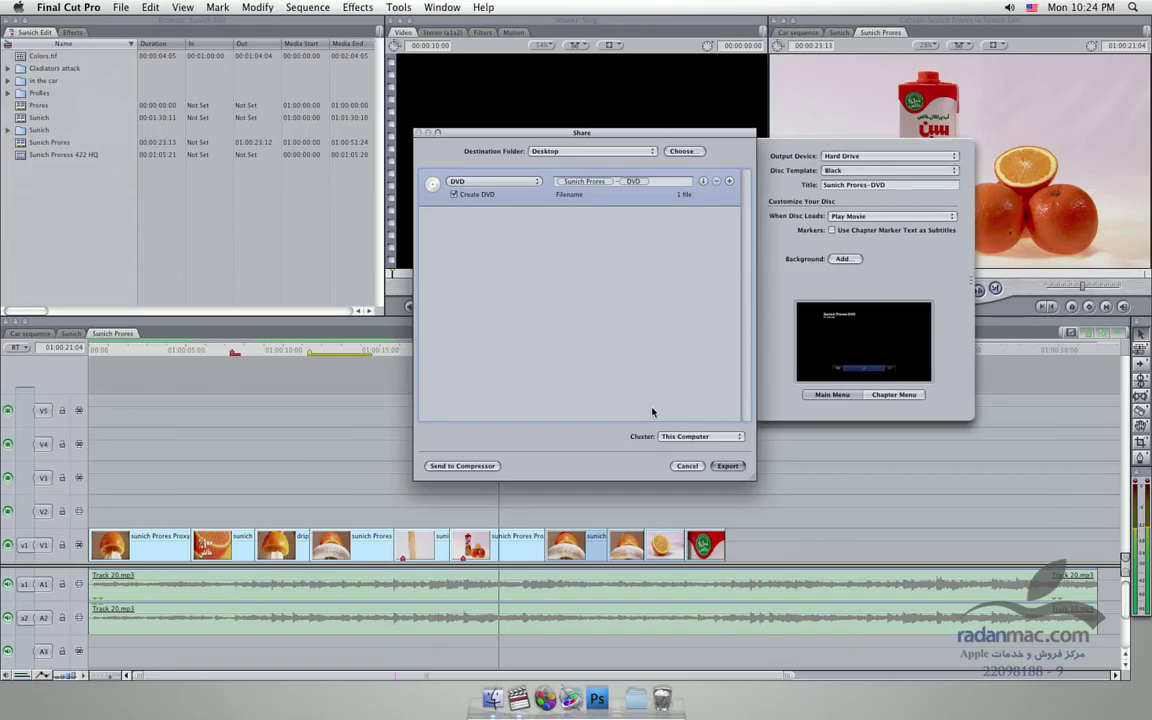
pyautogui.moveTo(492, 136); pyautogui.dragTo(536, 252)
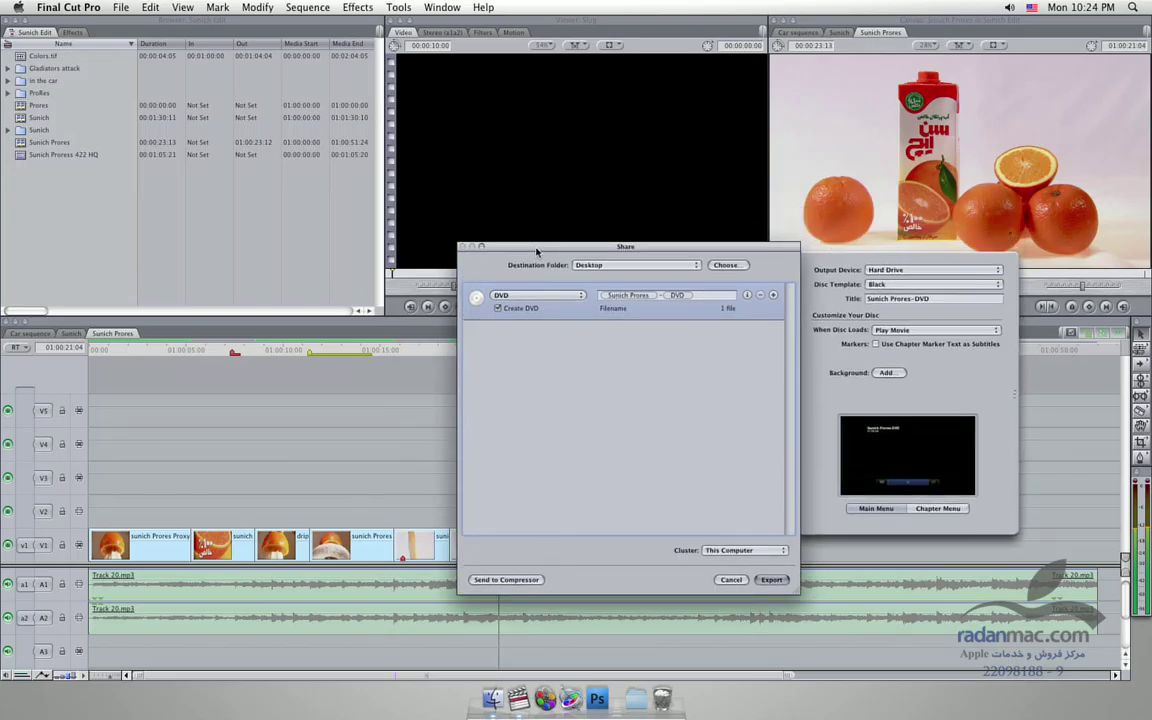
pyautogui.click(498, 308)
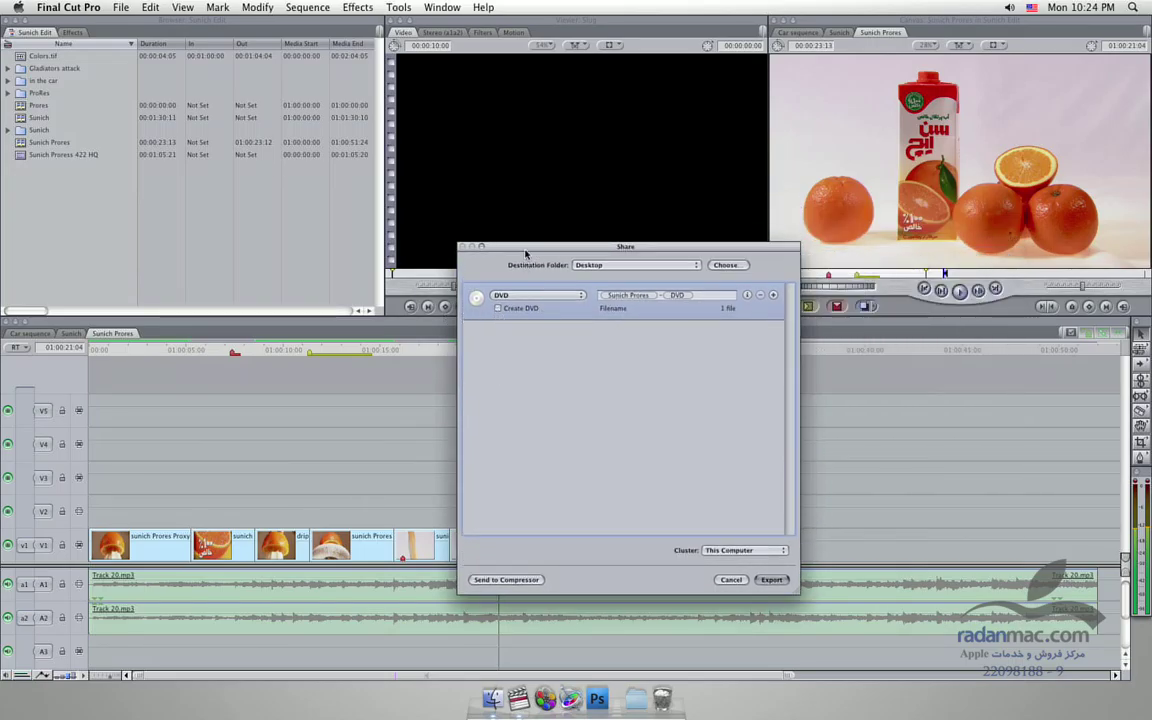
# - Inspect the output info for Sunich Prores-DVD.m2v (MPEG-2, 720 x 576, 25 fps), then close it
pyautogui.moveTo(522, 248); pyautogui.dragTo(531, 213)
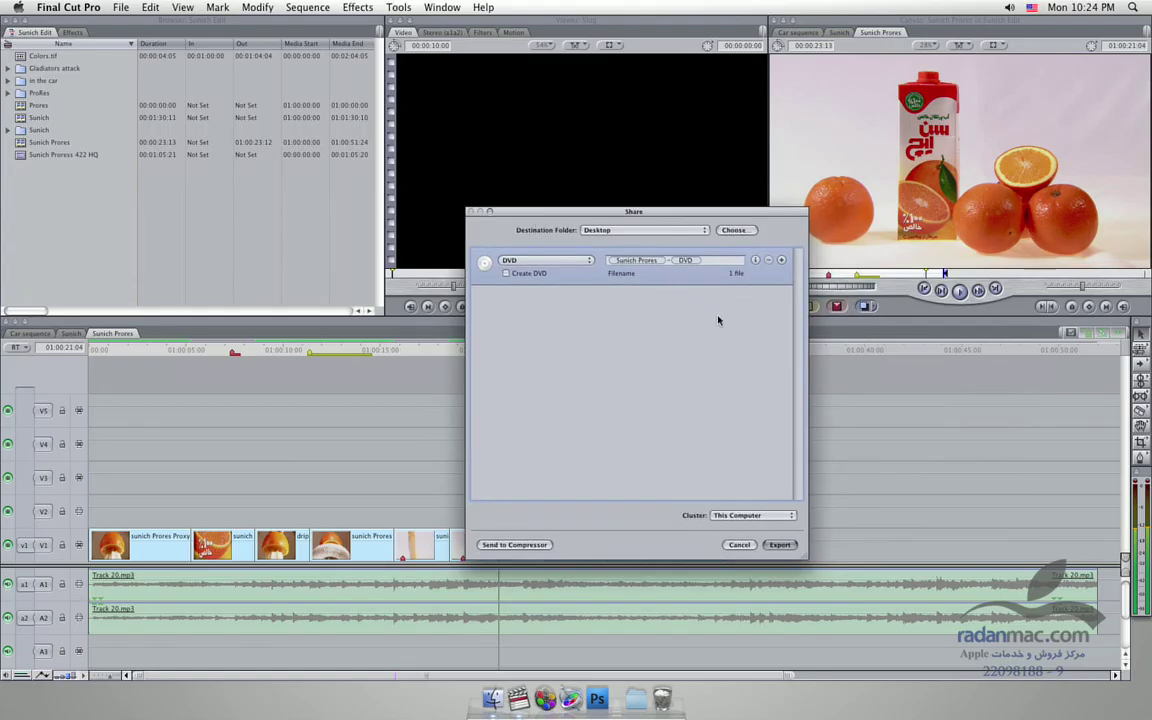
pyautogui.click(755, 260)
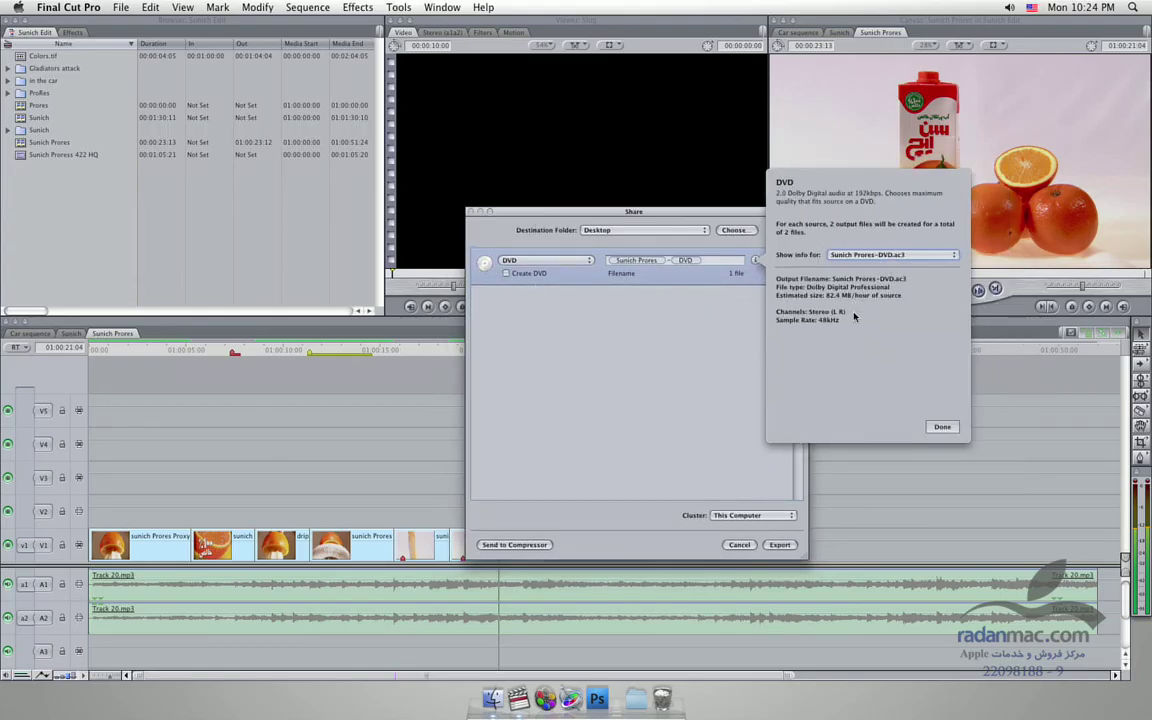
pyautogui.click(900, 255)
pyautogui.click(895, 270)
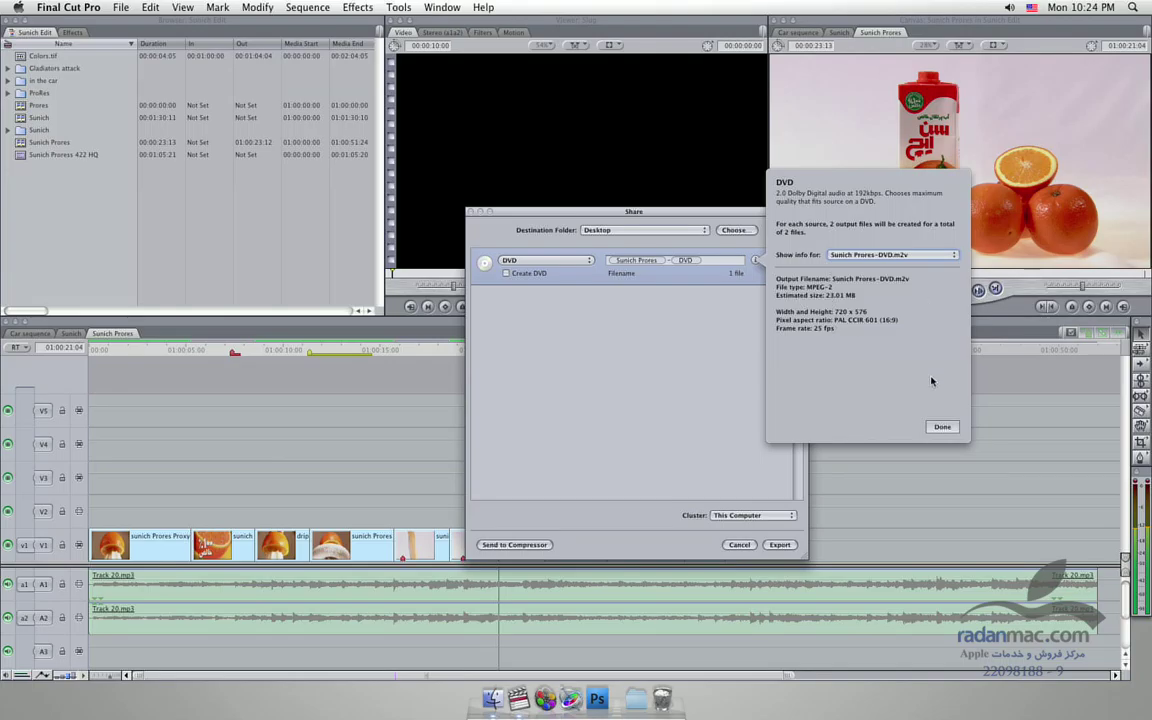
pyautogui.click(942, 427)
# - Launch the DVD export to the Desktop, move the progress window aside, and drag the playhead earlier
pyautogui.moveTo(610, 215)
pyautogui.mouseDown()
pyautogui.moveTo(681, 209)
pyautogui.moveTo(587, 202)
pyautogui.mouseUp()
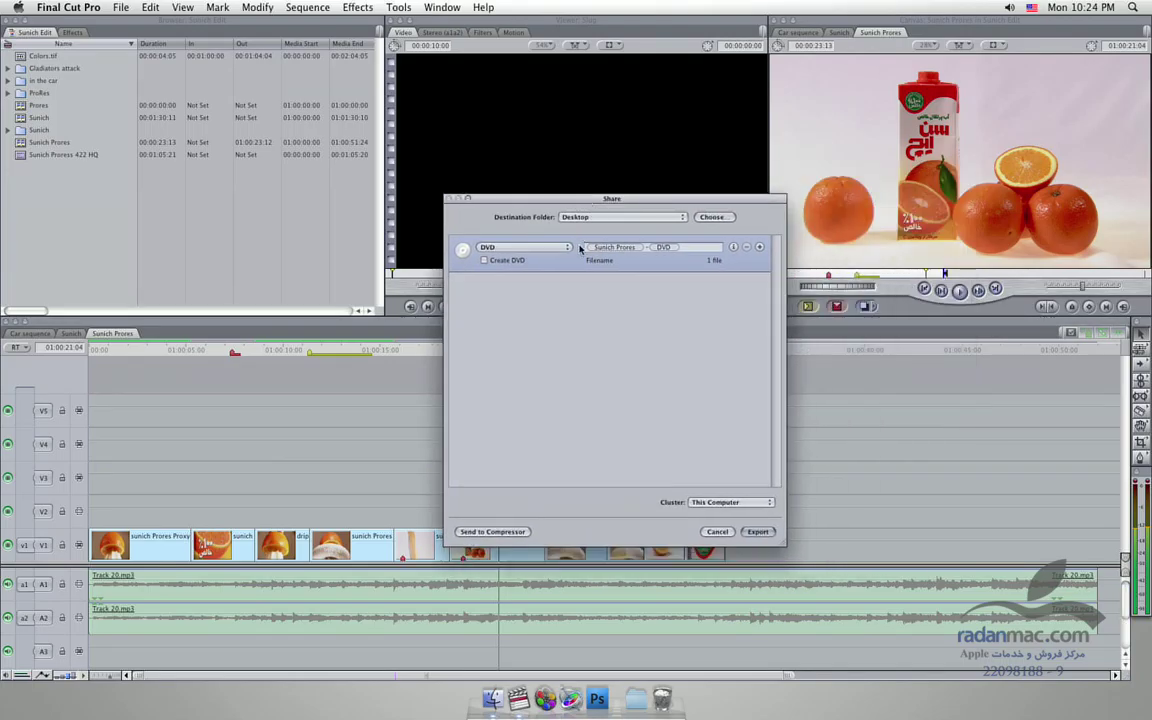
pyautogui.moveTo(590, 198); pyautogui.dragTo(522, 223)
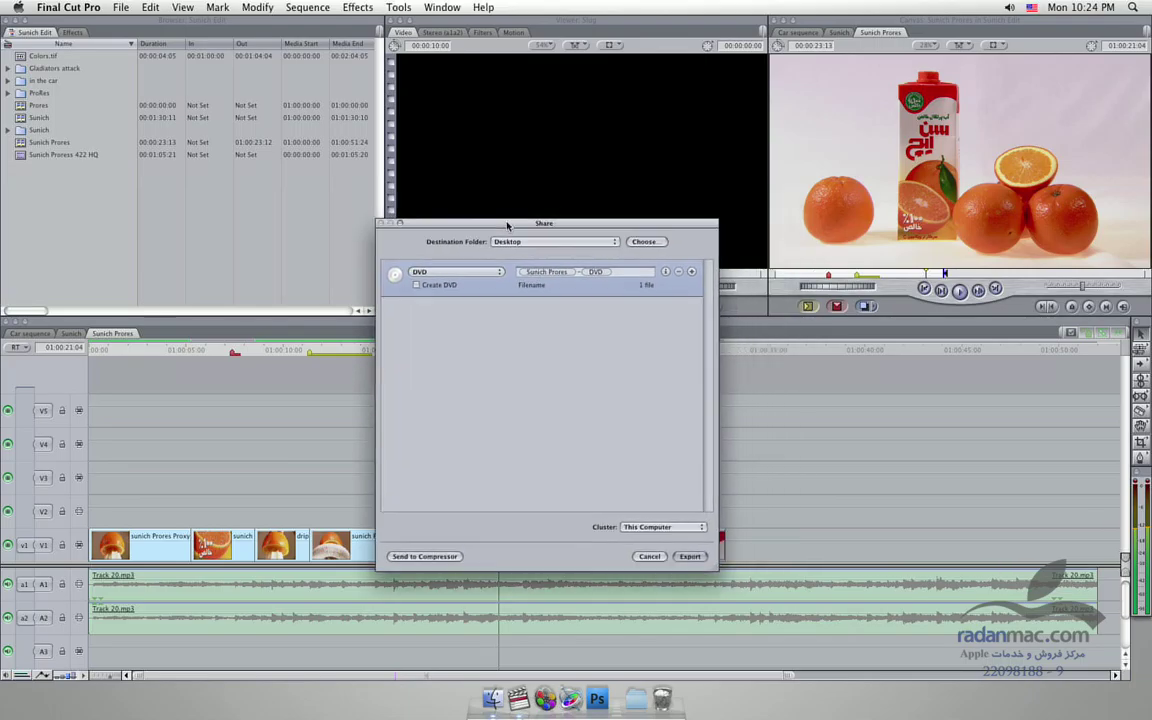
pyautogui.click(693, 557)
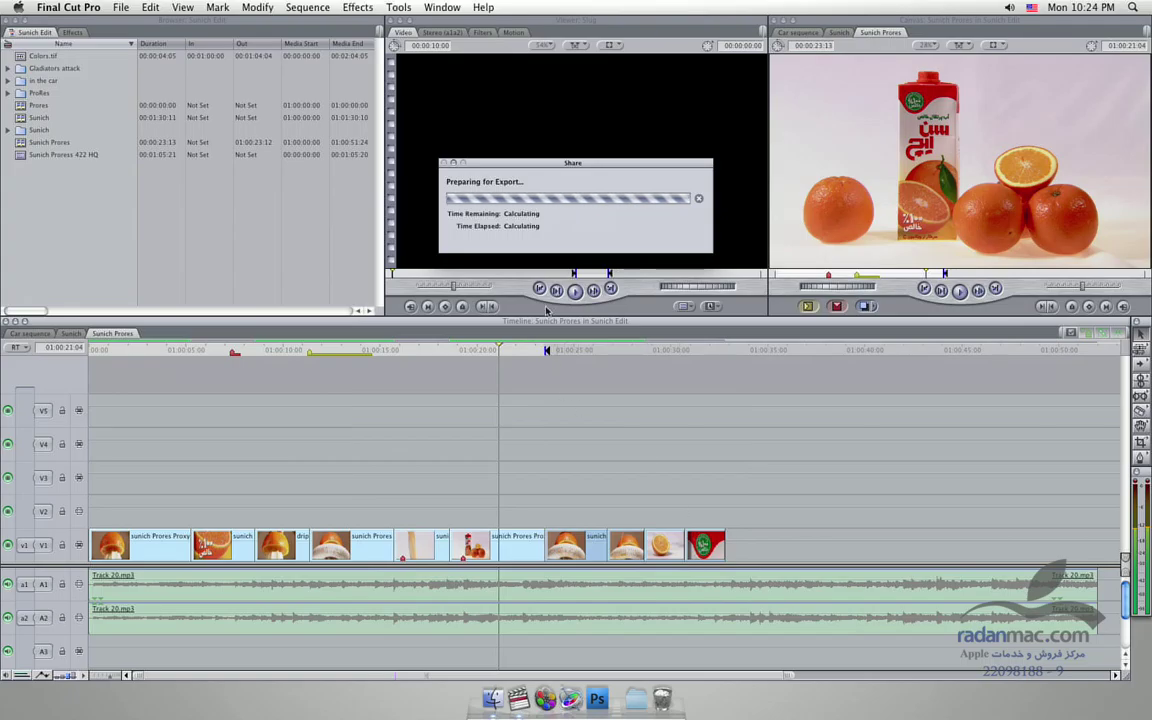
pyautogui.moveTo(477, 150); pyautogui.dragTo(633, 325)
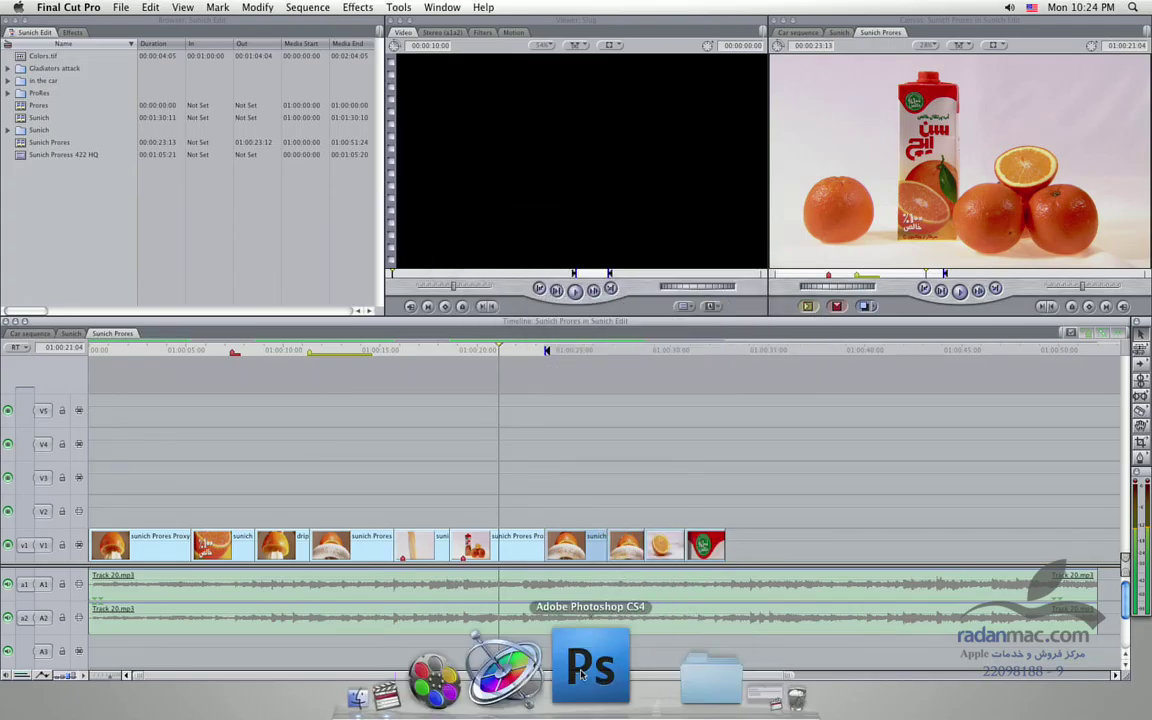
pyautogui.moveTo(470, 354); pyautogui.dragTo(321, 368)
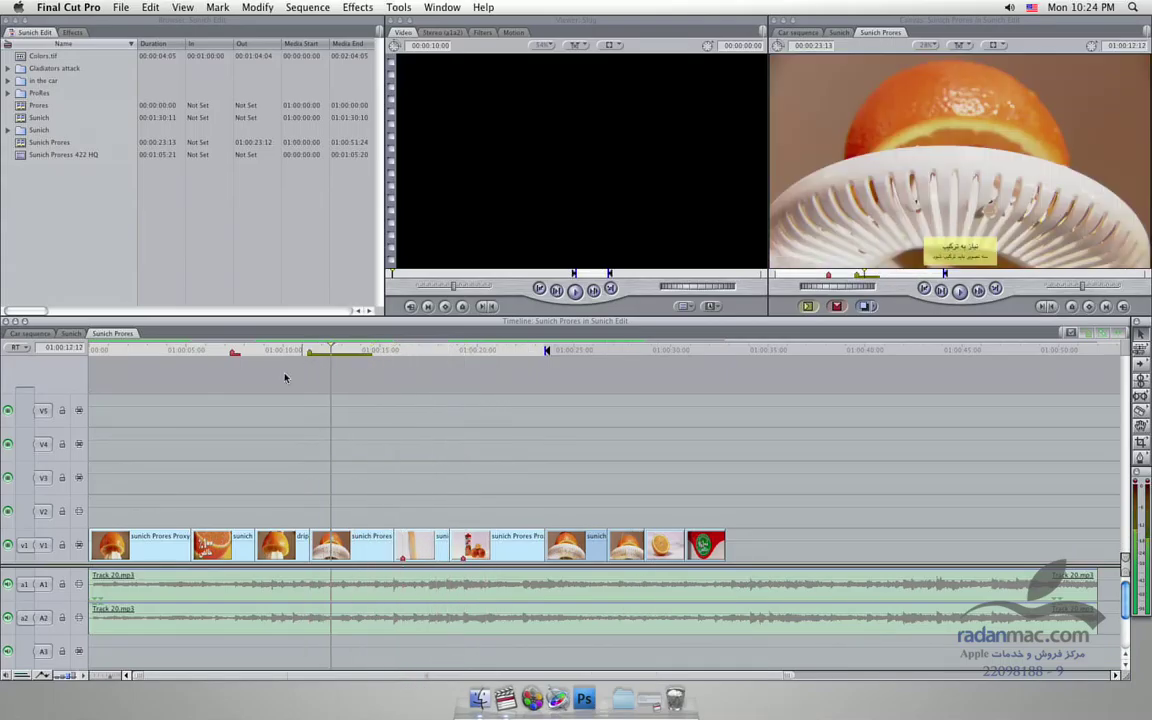
# - Switch the timeline to the Car sequence and place the playhead at 01:00:14:02
pyautogui.click(30, 333)
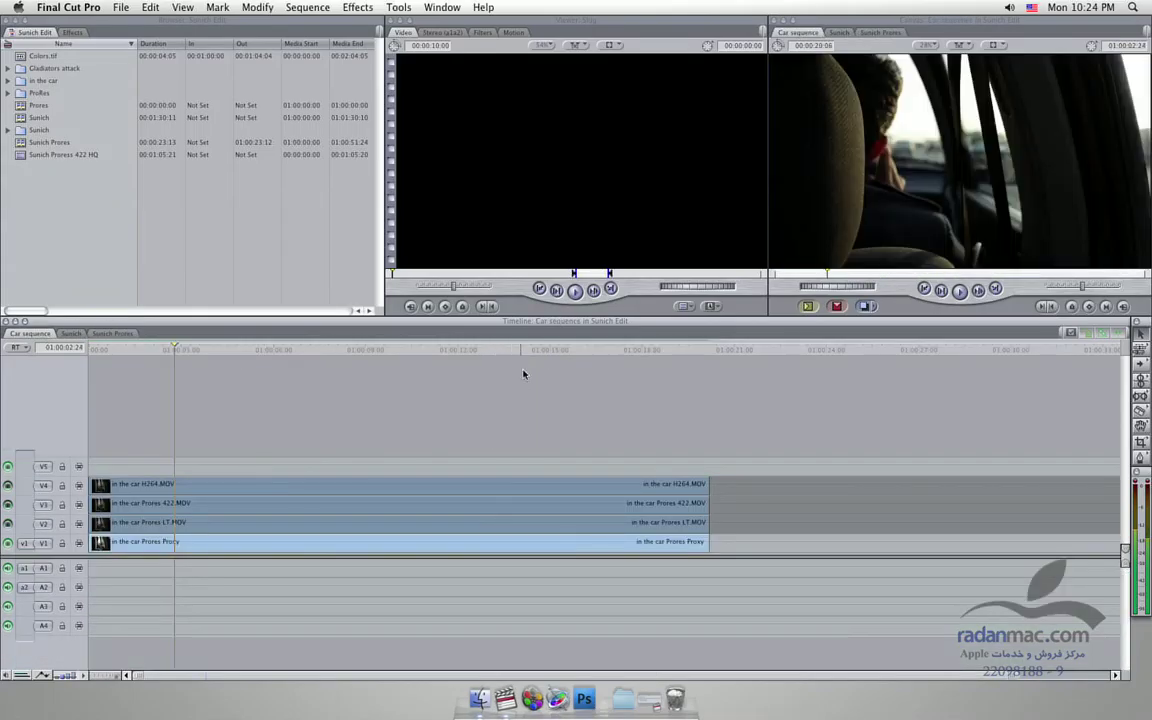
pyautogui.click(520, 351)
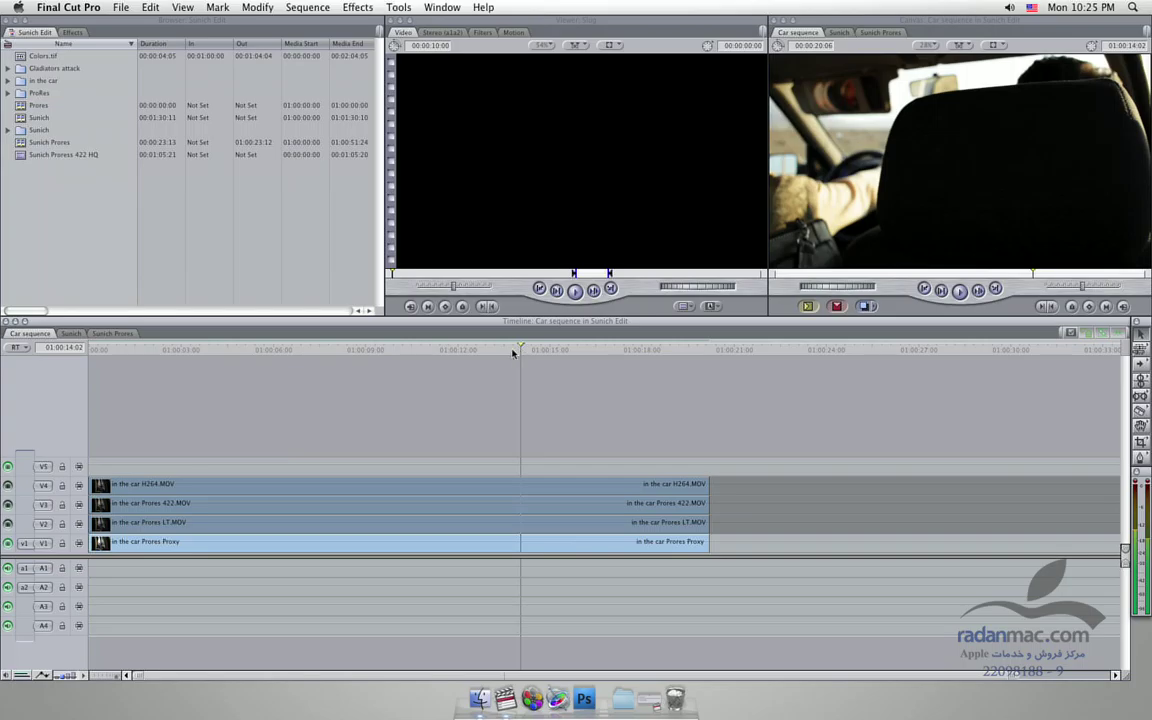
pyautogui.click(118, 8)
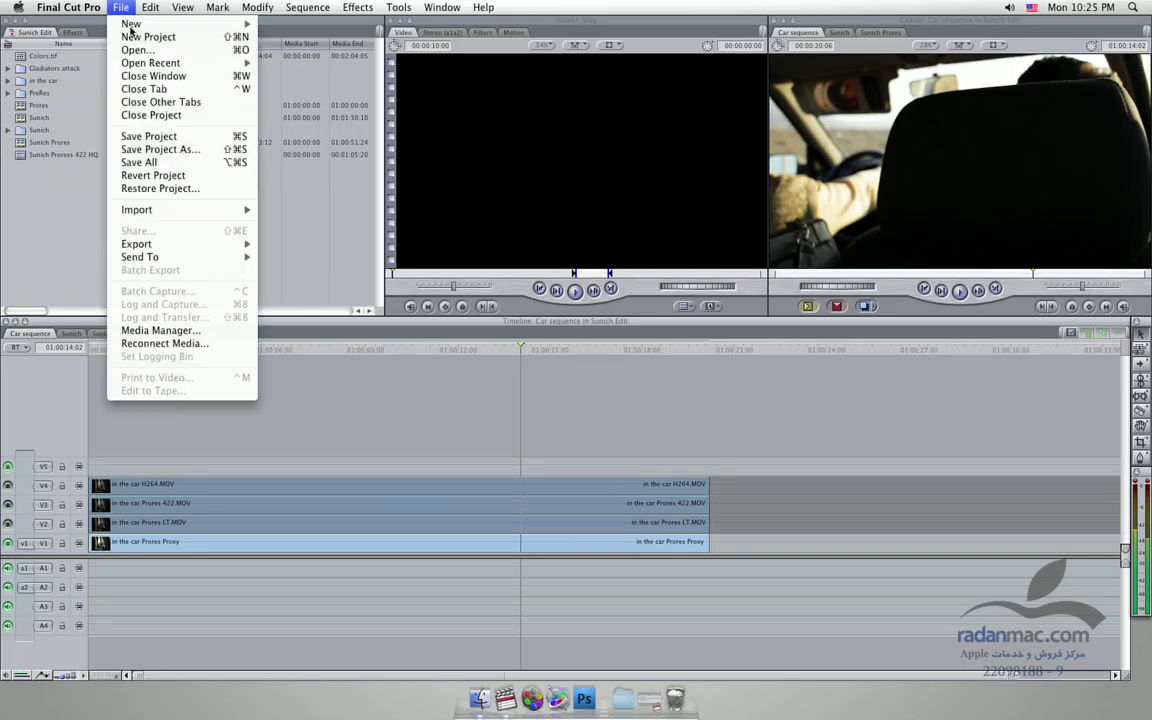